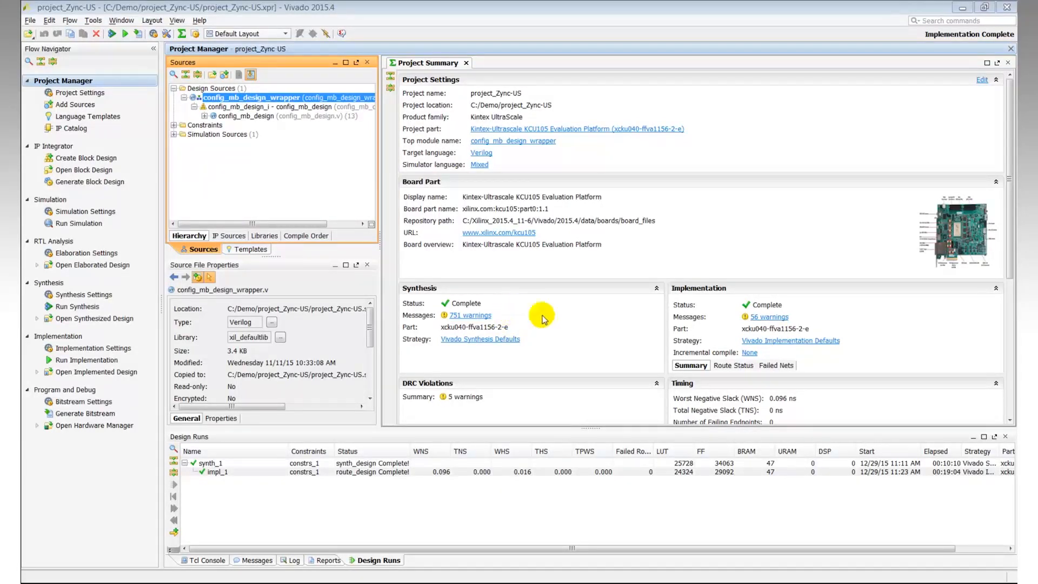
Scroll through the project summary's synthesis, implementation, utilization and power sections
left_click(998, 271)
scroll(998, 270, "down", 10)
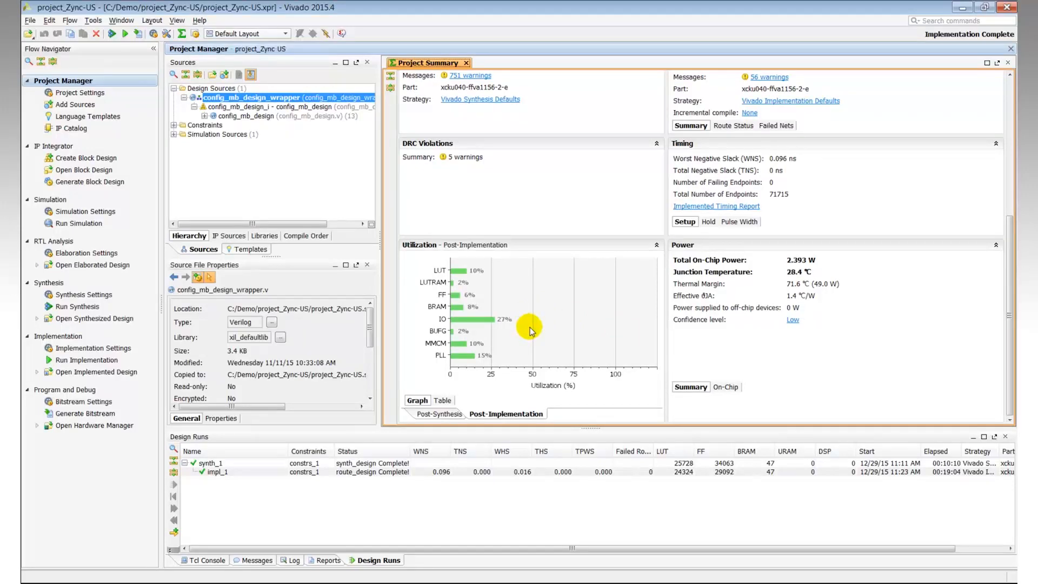
scroll(1010, 296, "up", 2)
scroll(1010, 296, "up", 5)
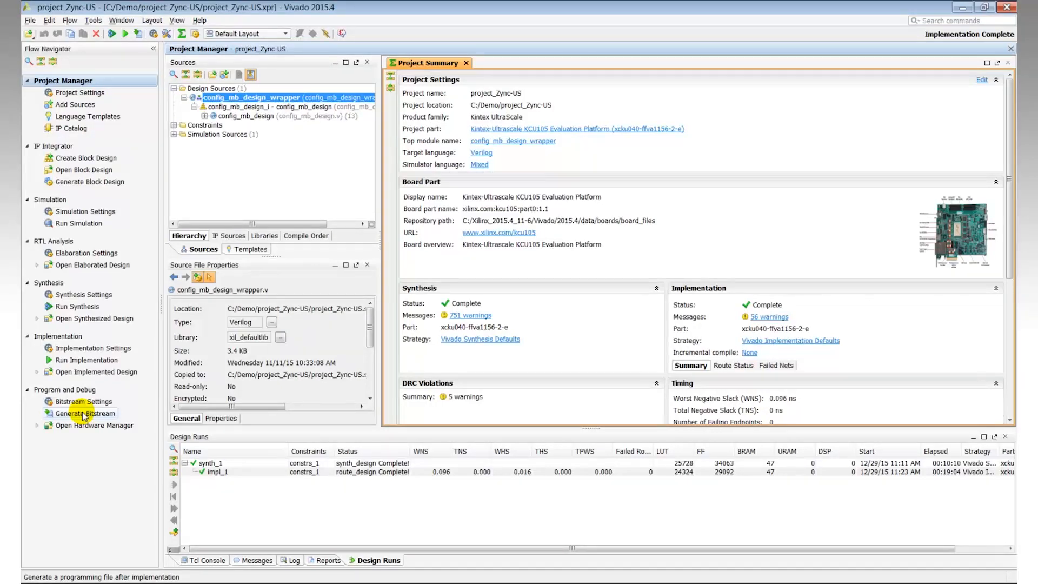
Launch bitstream generation, watch it in the Tcl console, and cancel the running write_bitstream job
left_click(84, 414)
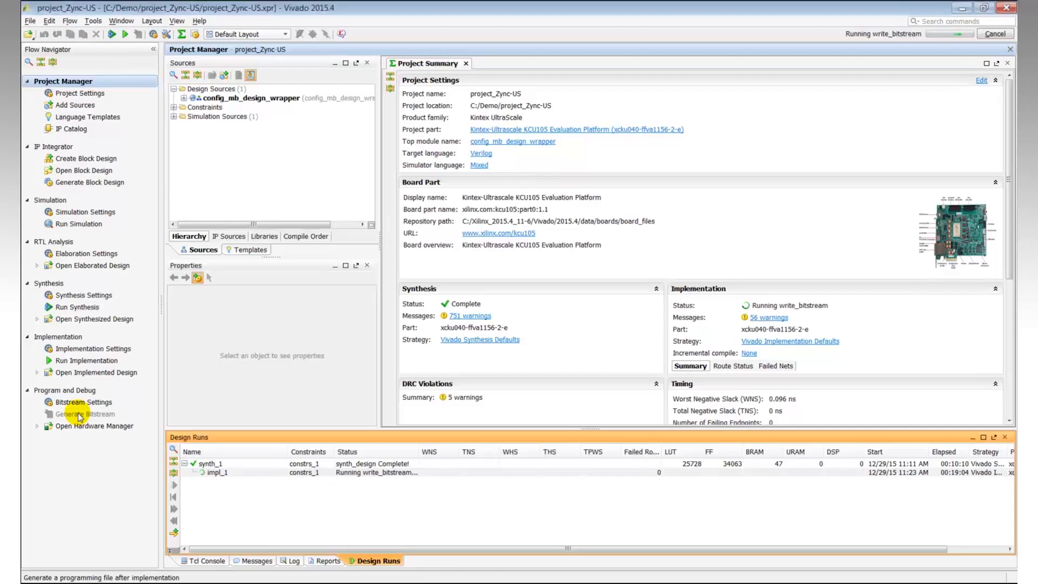
left_click(205, 561)
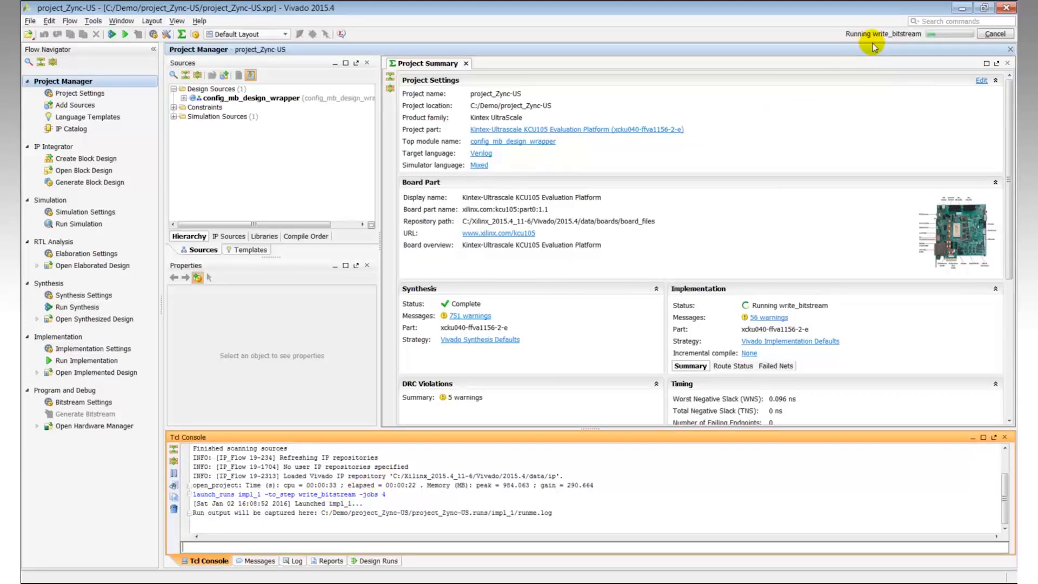
left_click(993, 34)
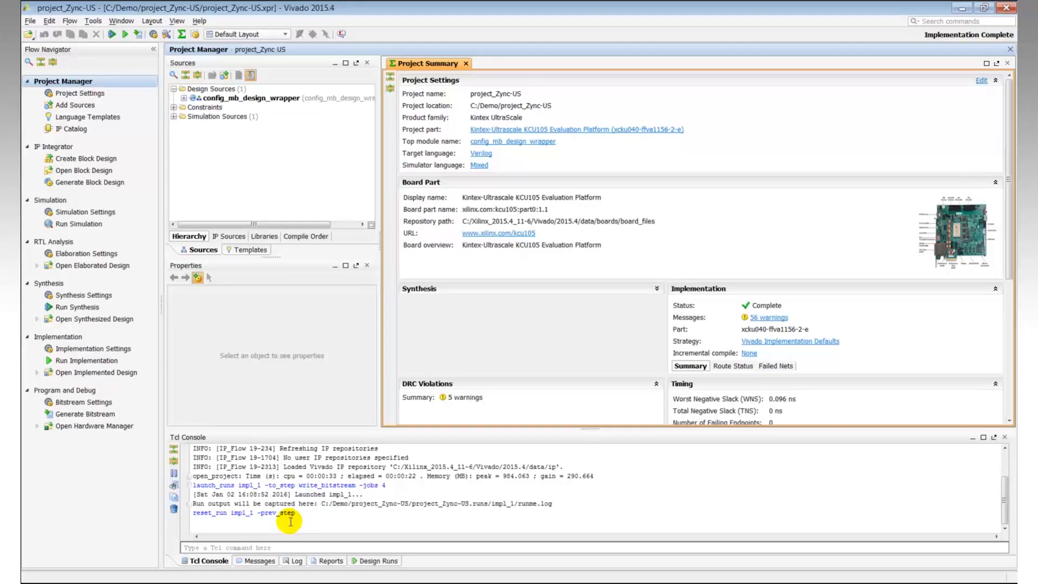
Browse the synthesis and implementation messages, expanding their categories in the messages list
left_click(375, 561)
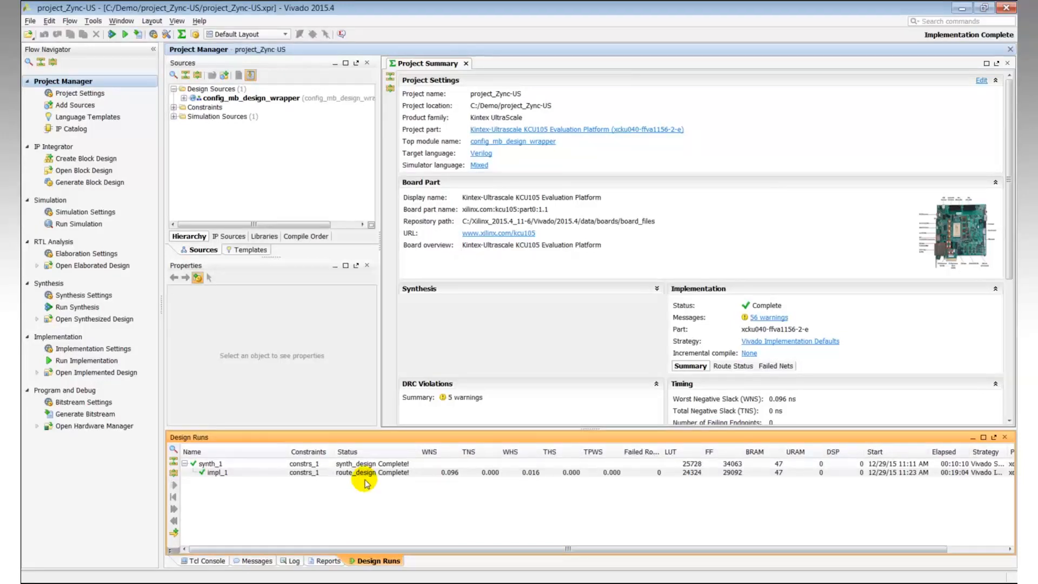
left_click(254, 561)
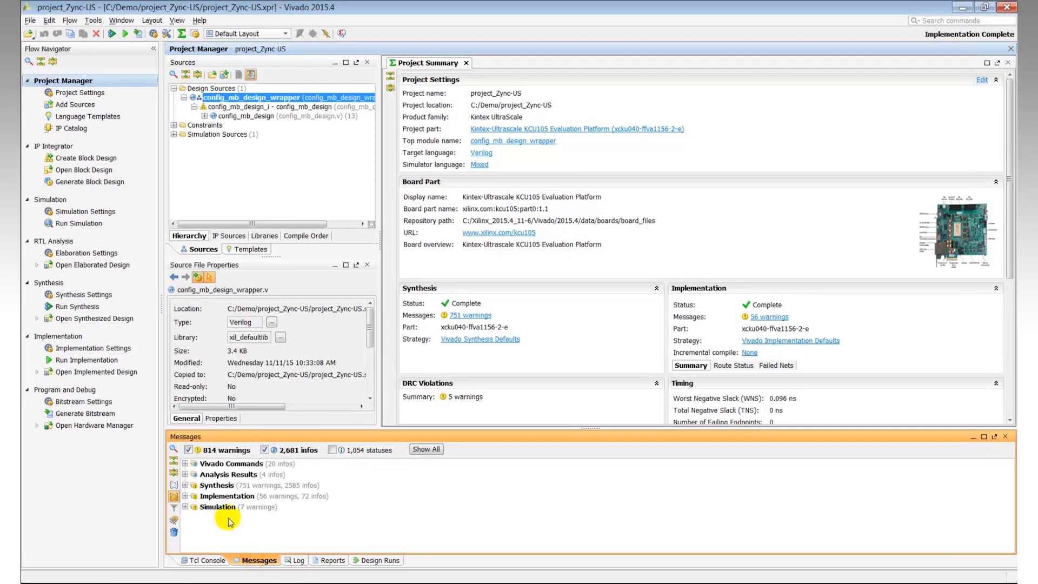
left_click(185, 495)
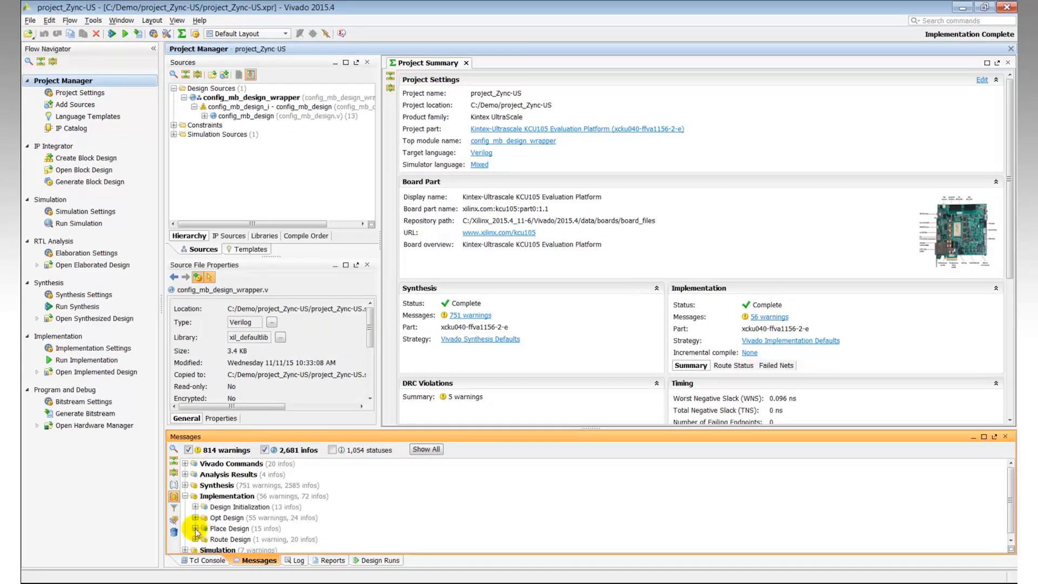
scroll(198, 522, "down", 1)
left_click(174, 461)
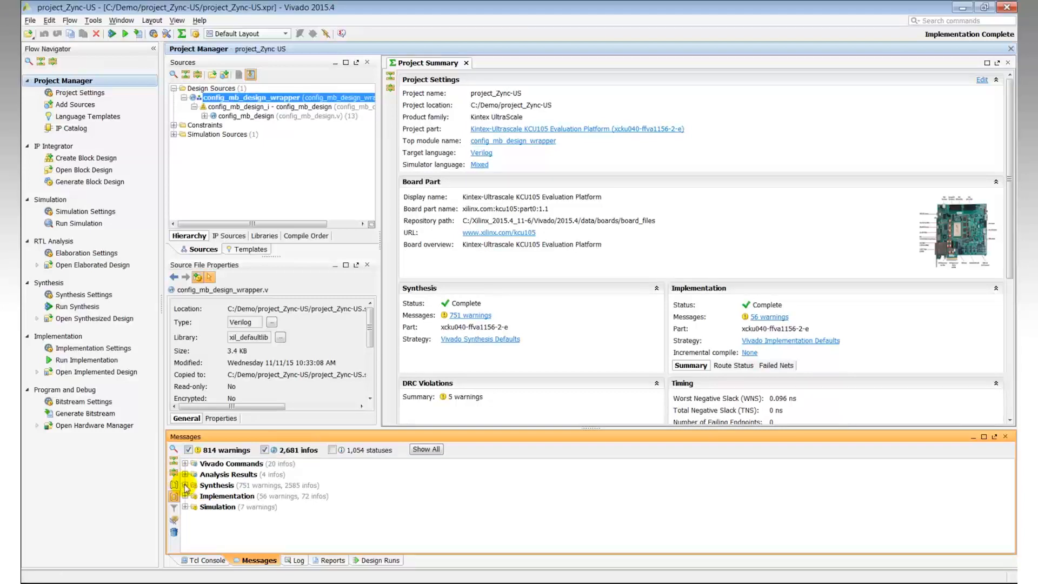
left_click(185, 485)
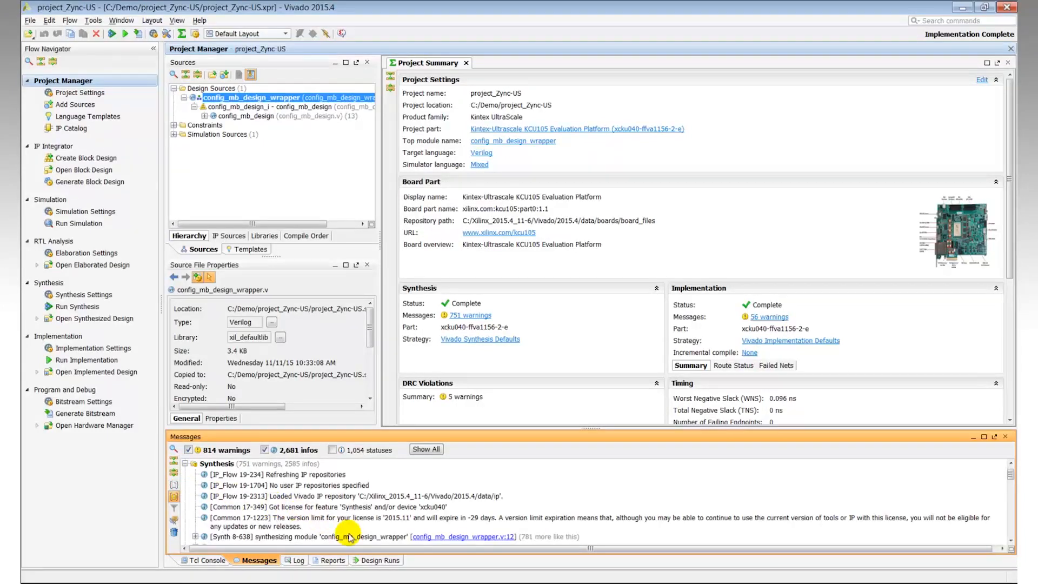
Open the config_mb_design_wrapper.v source linked from a synthesis message, then close it and collapse the category
left_click(433, 536)
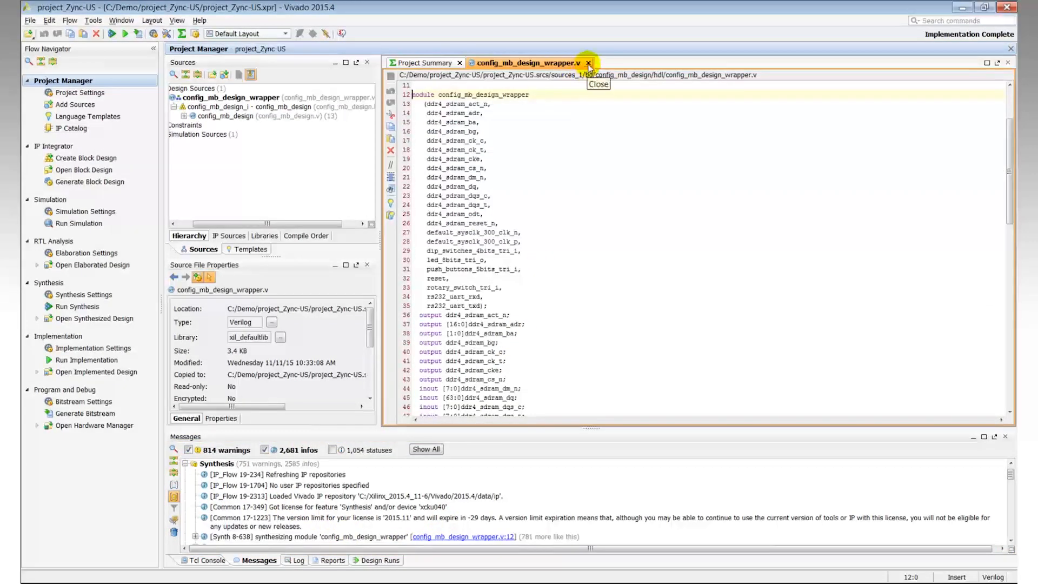
left_click(588, 63)
left_click(174, 464)
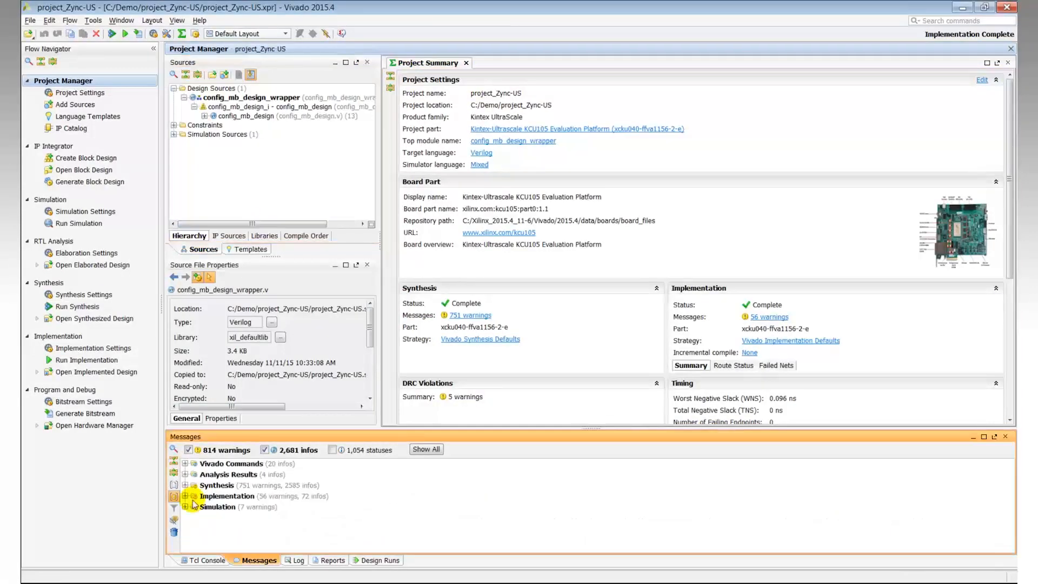
Review the Synthesis, Implementation and Simulation run logs
left_click(295, 560)
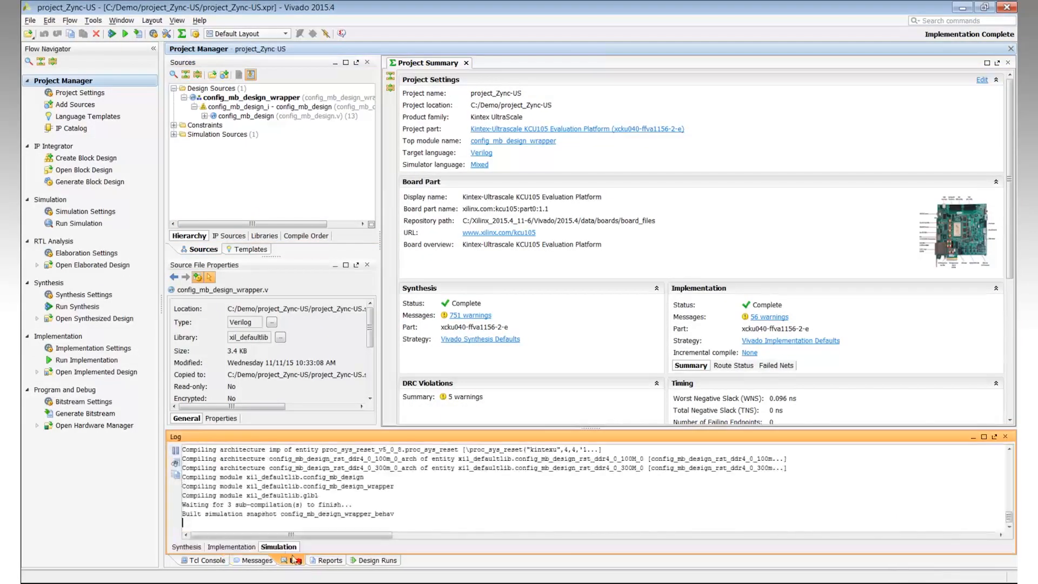
left_click(185, 547)
left_click(232, 547)
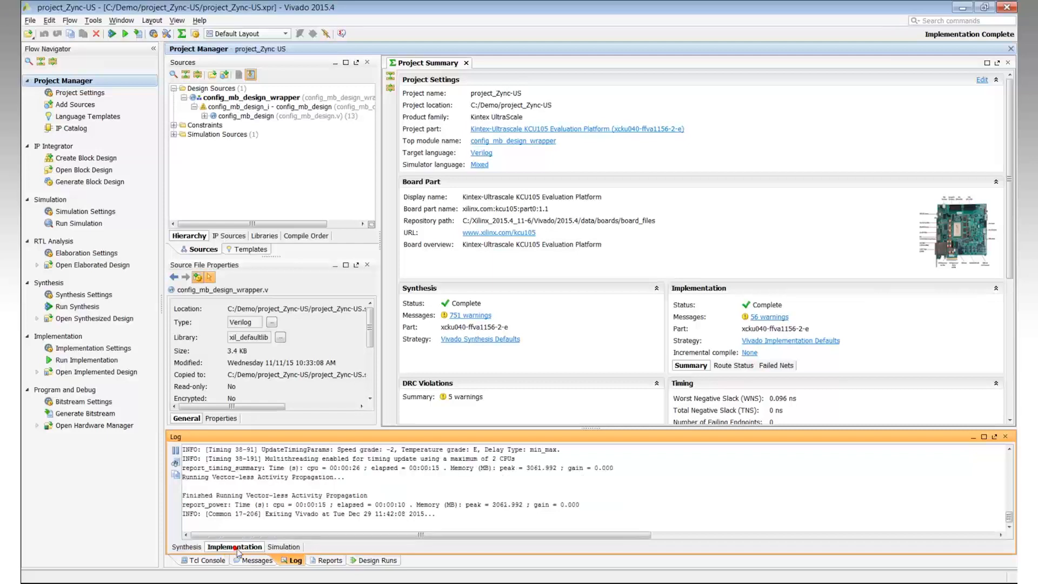
left_click(281, 547)
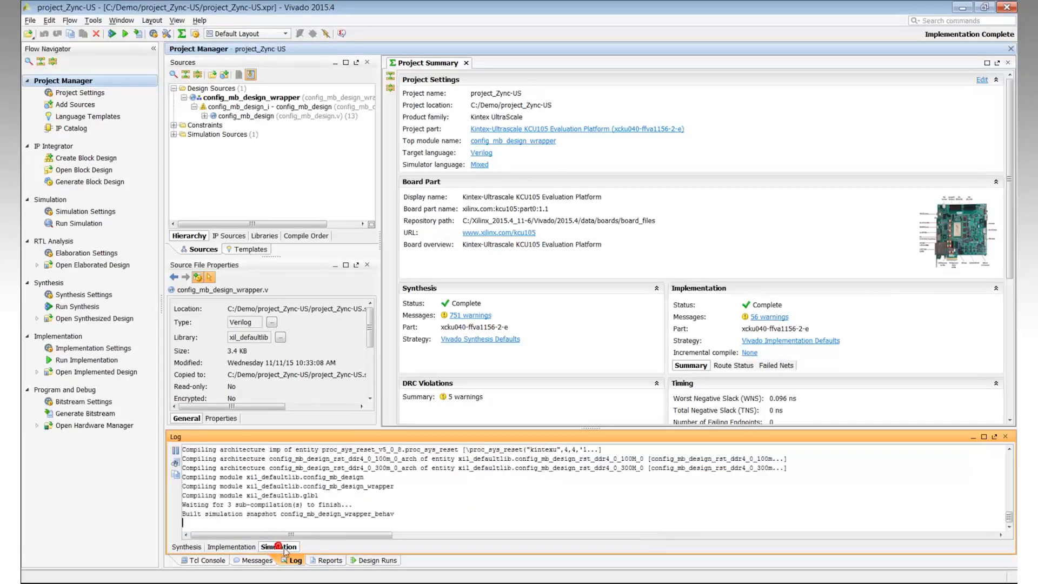
Open the Post opt_design DRC report from the reports list, close it, and return to the design runs
left_click(327, 561)
left_click(248, 489)
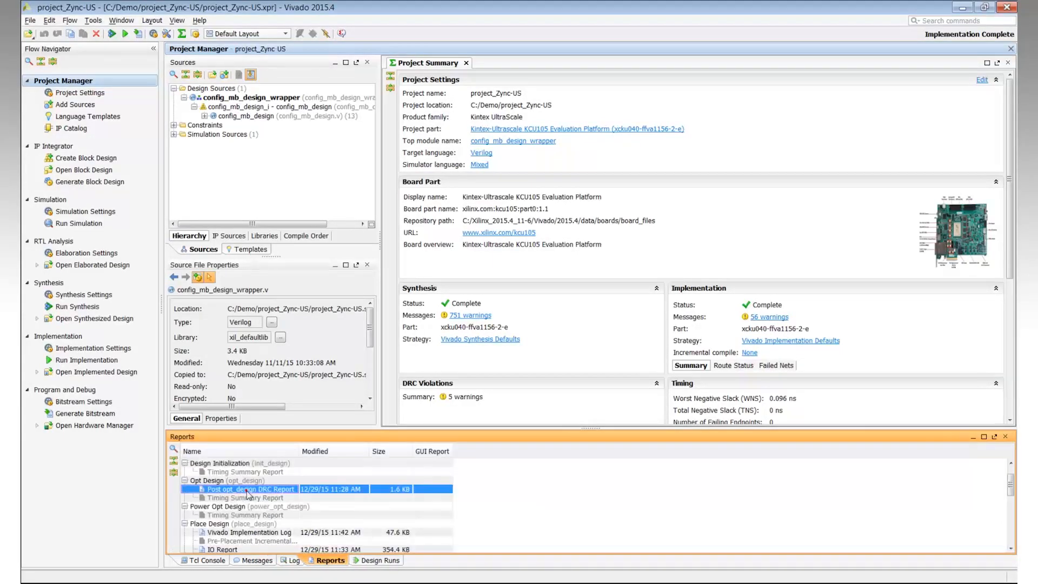
double_click(248, 489)
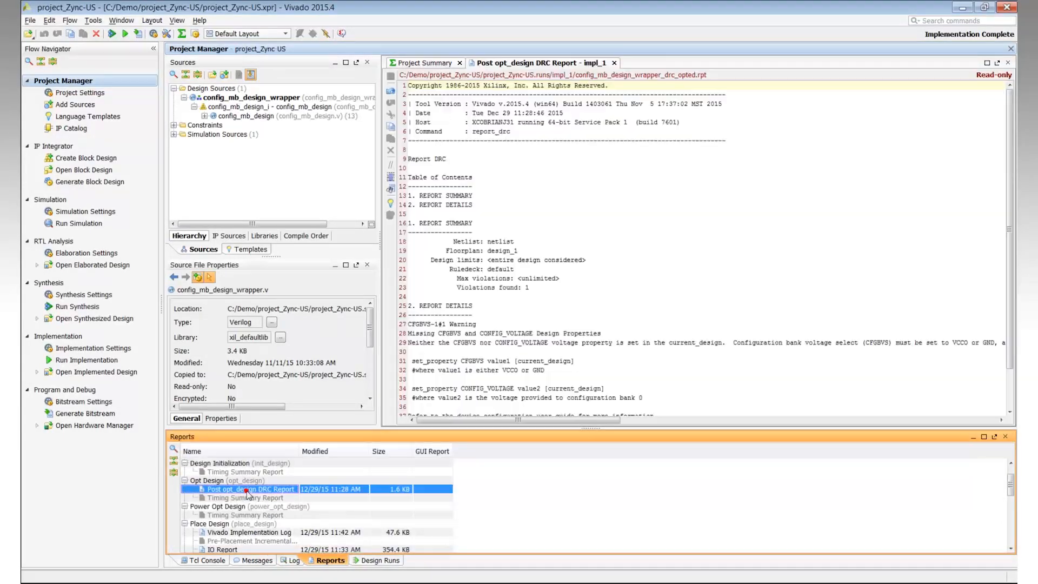
left_click(614, 63)
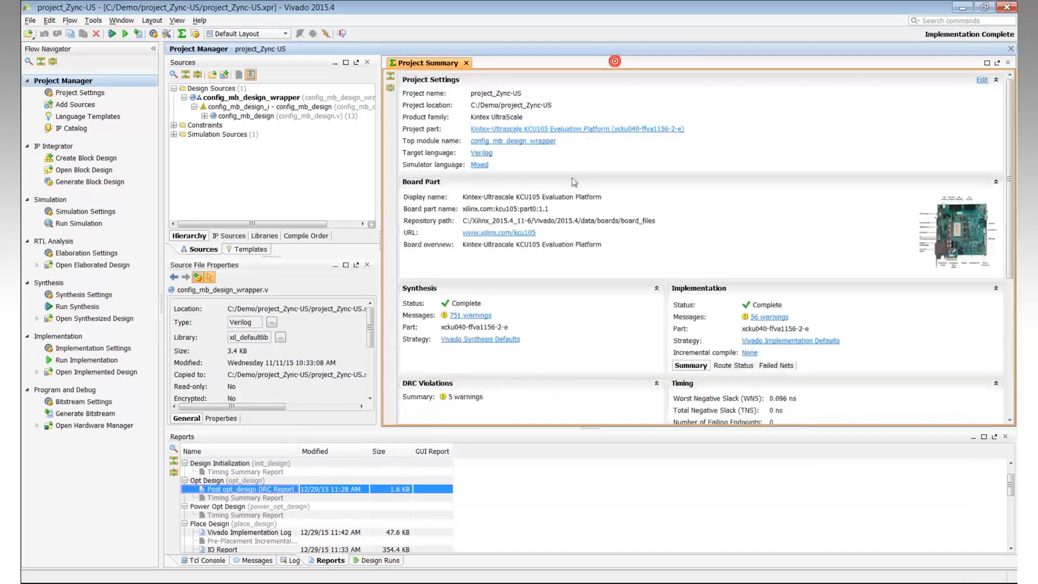
left_click(382, 560)
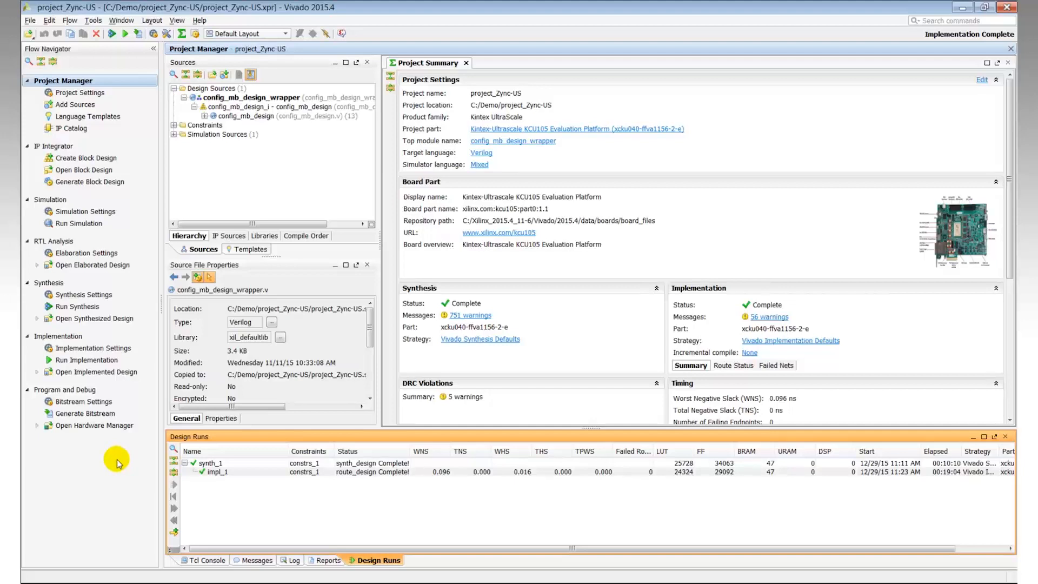
Review the Project Settings pages for Synthesis, Implementation, Bitstream and IP, then cancel the dialog
left_click(80, 94)
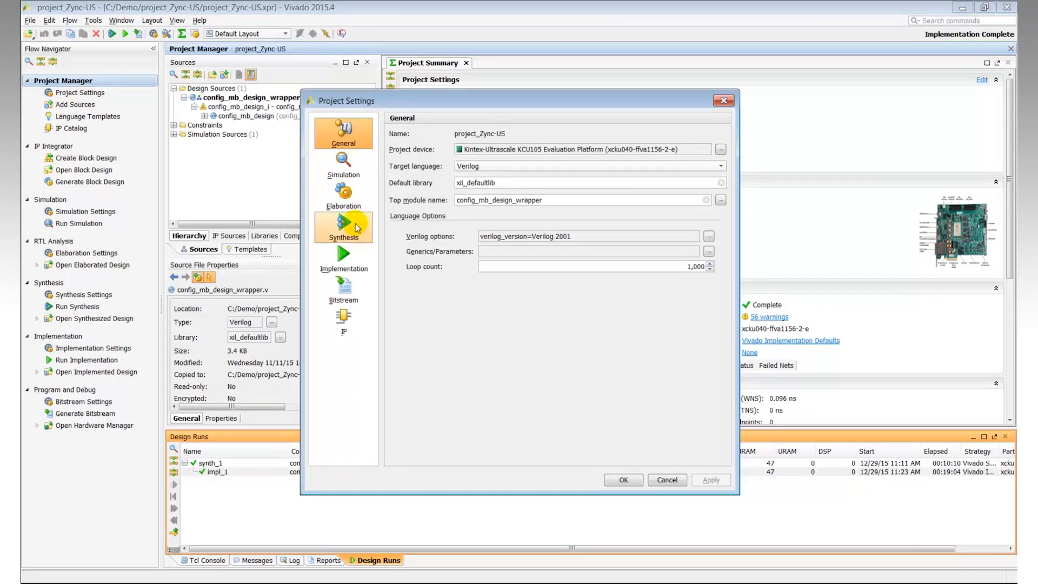
left_click(355, 224)
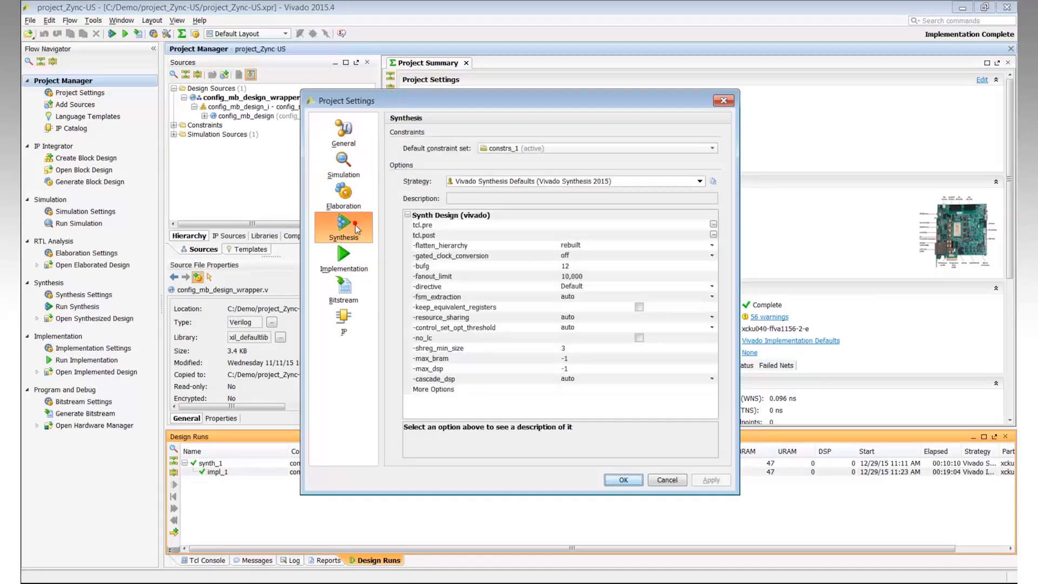
left_click(357, 272)
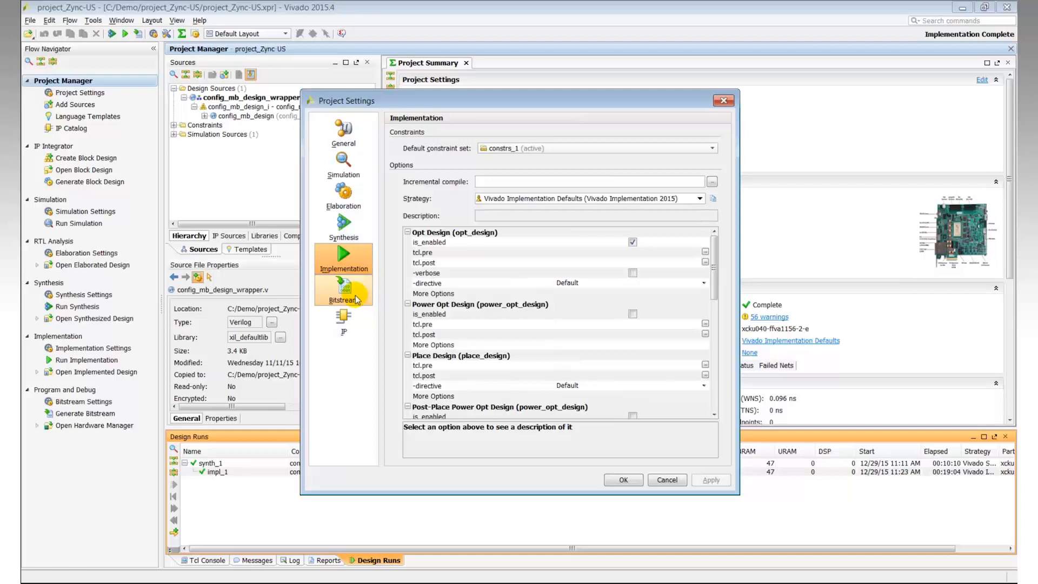
left_click(355, 321)
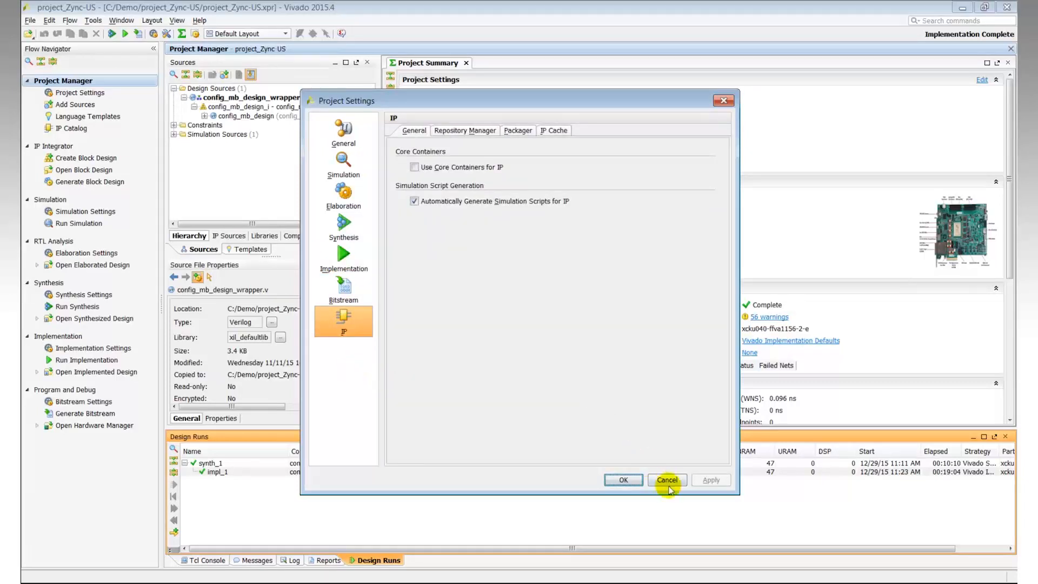
left_click(666, 480)
Open the Add Sources wizard and cancel it
left_click(75, 105)
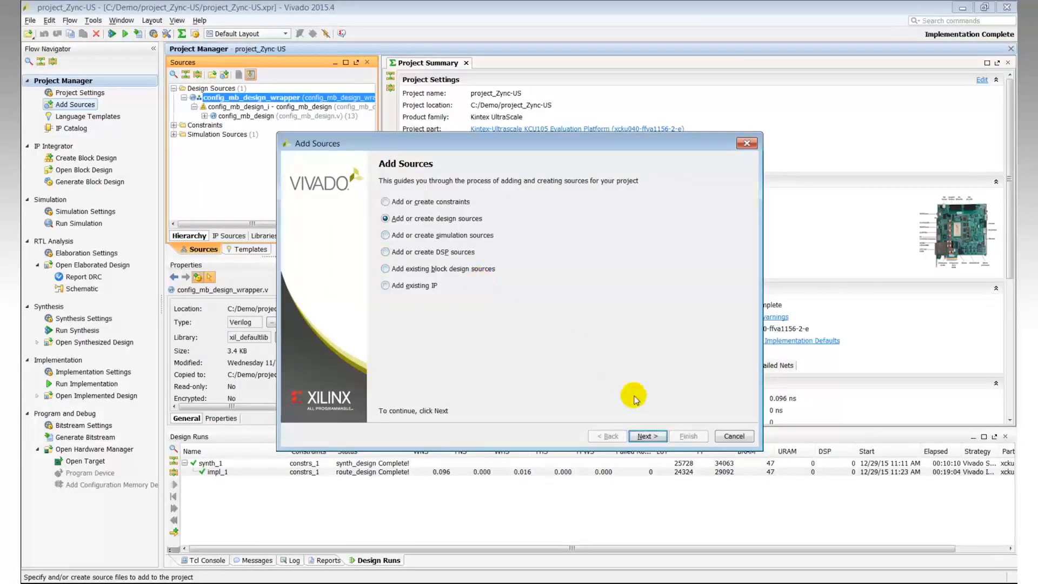
left_click(734, 436)
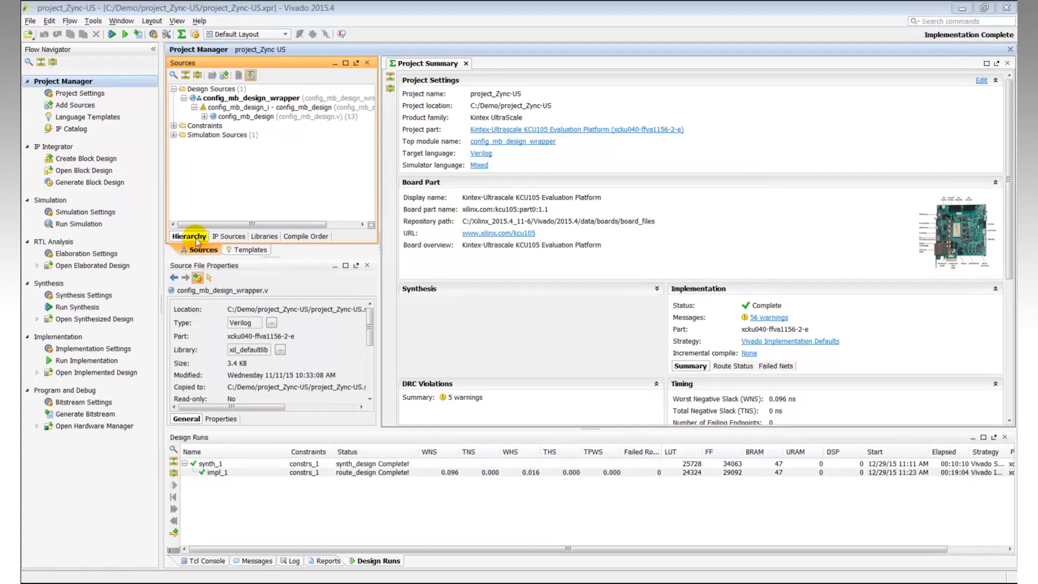
Browse the IP Sources view, return to the hierarchy, and open and close the config_mb_design_wrapper file
left_click(227, 236)
left_click(183, 98)
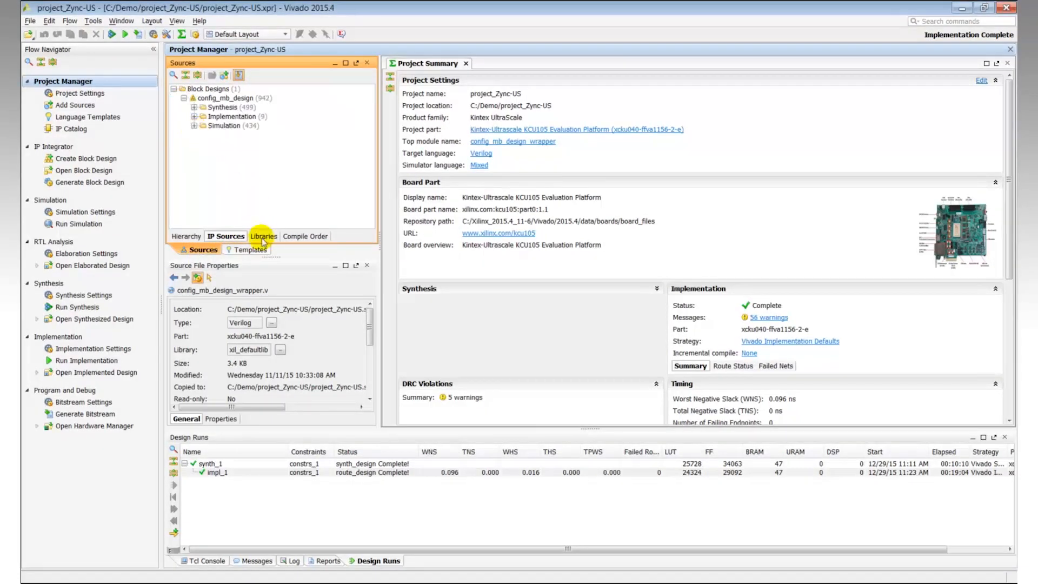
left_click(194, 236)
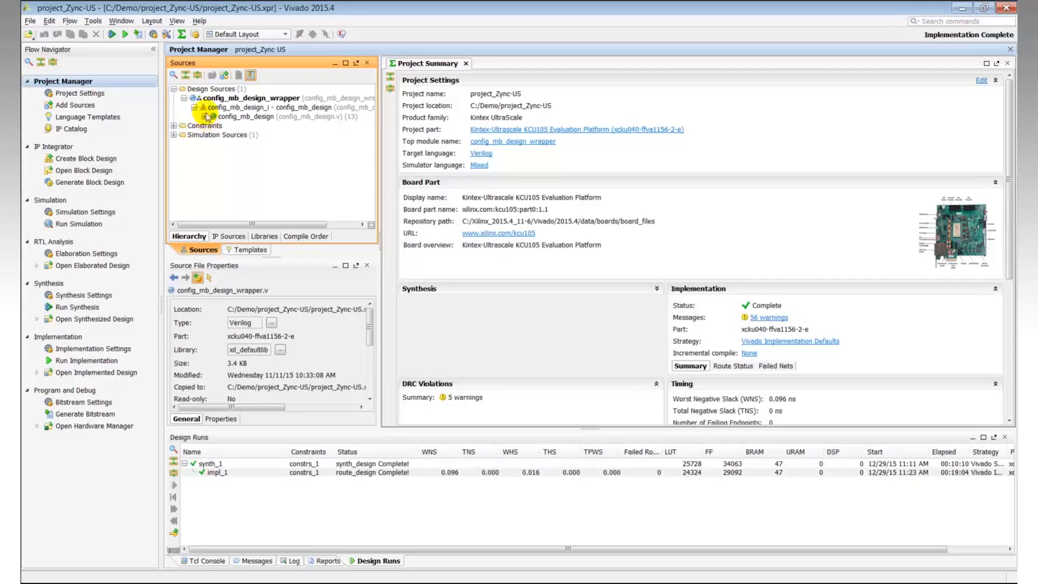
double_click(220, 98)
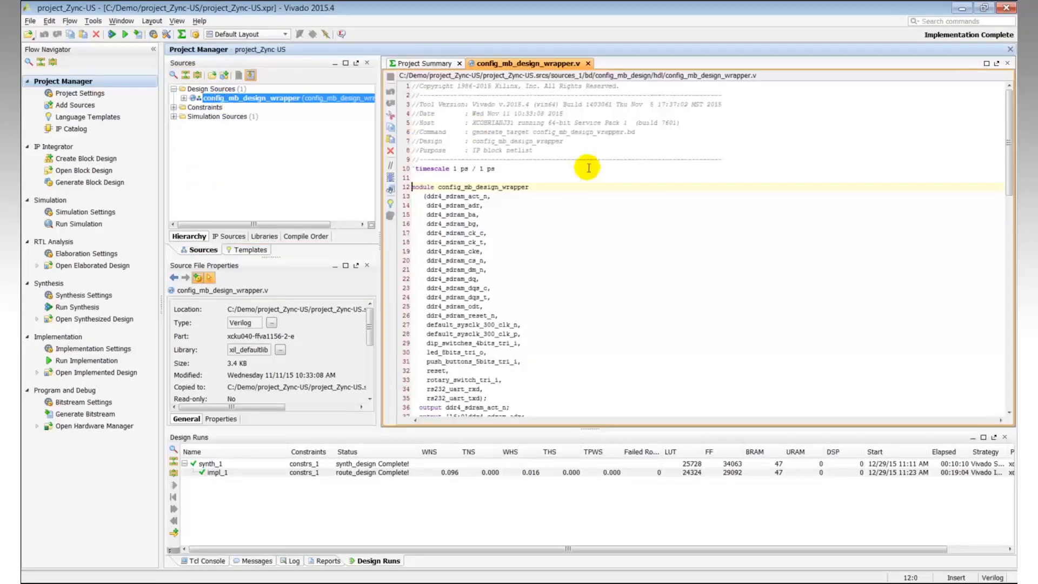
left_click(588, 64)
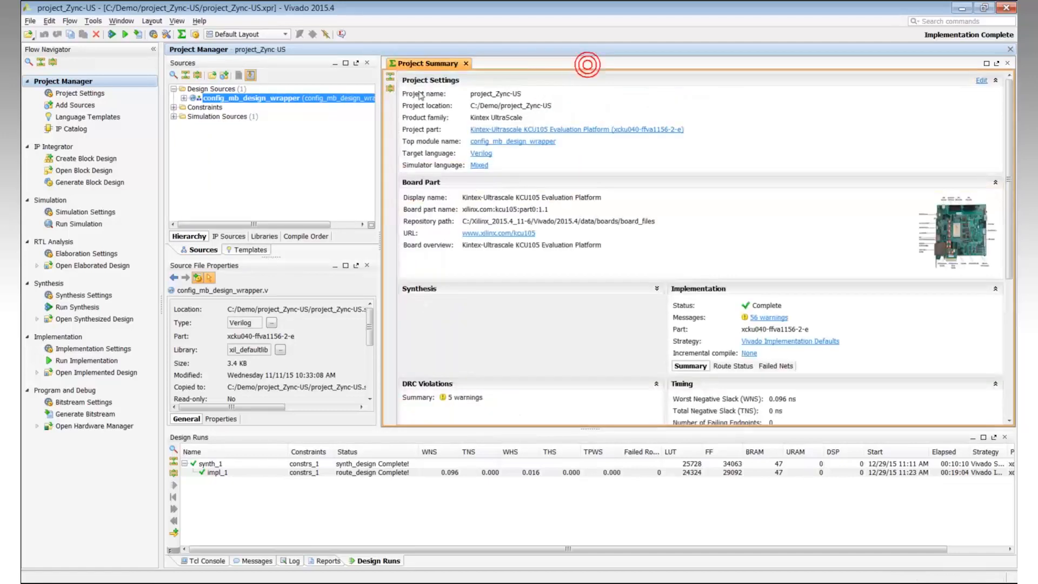
Expand the Constraints and Simulation Sources folders in the source hierarchy
left_click(184, 97)
left_click(174, 116)
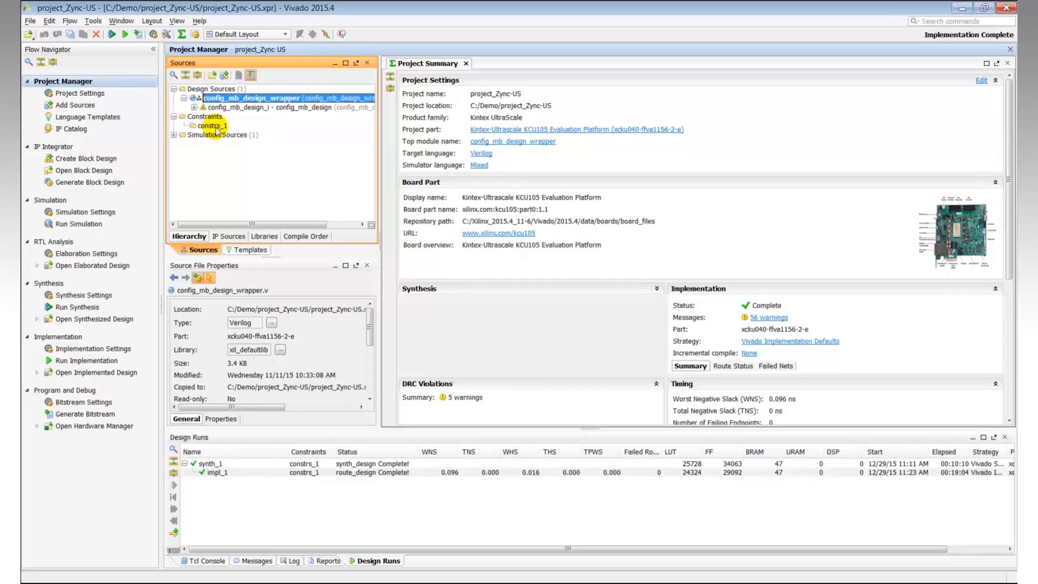
left_click(173, 135)
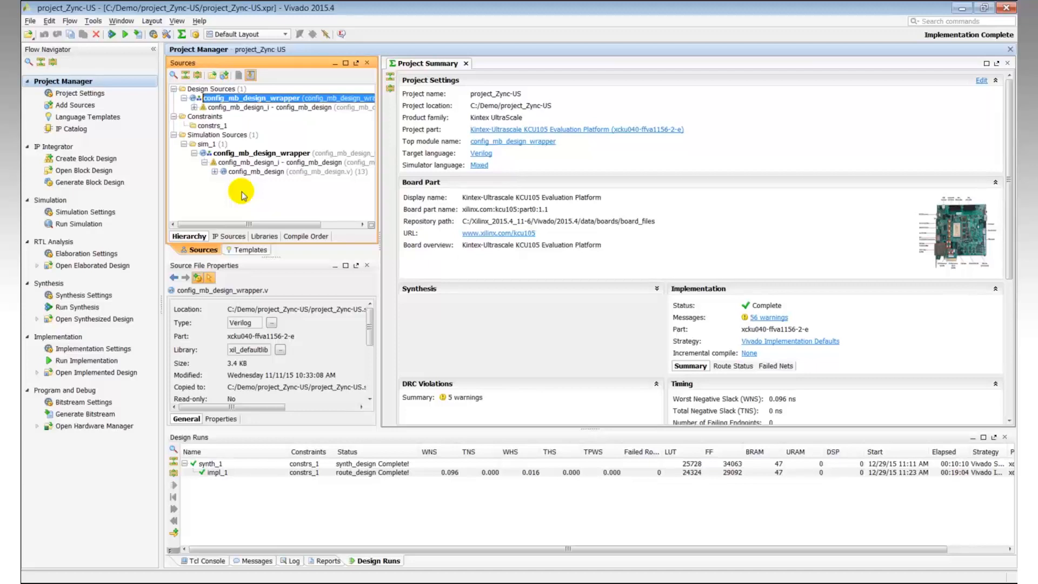
left_click(173, 116)
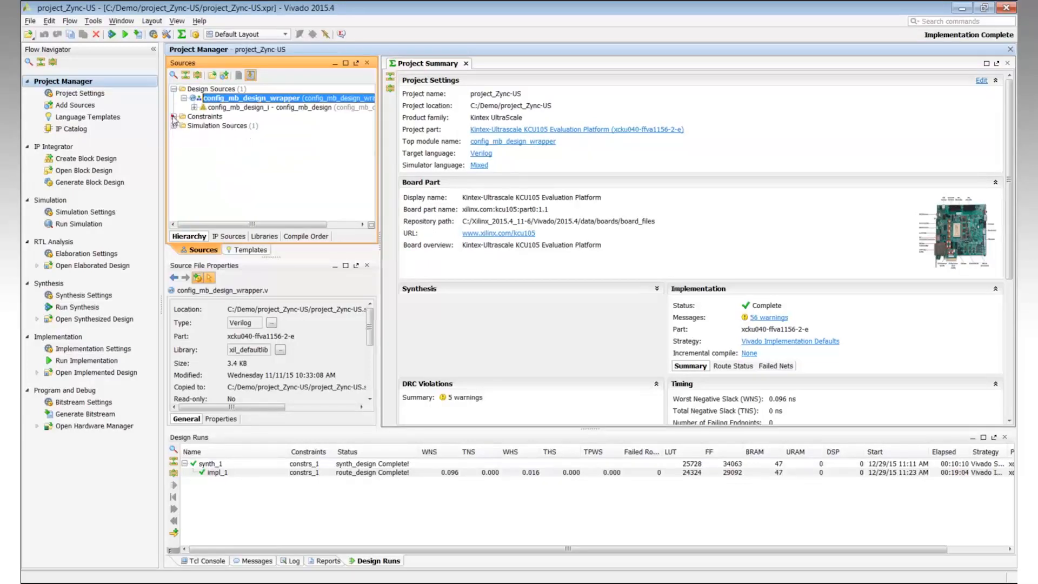
Open Language Templates and the IP Catalog, expanding the Communication & Networking category
left_click(60, 119)
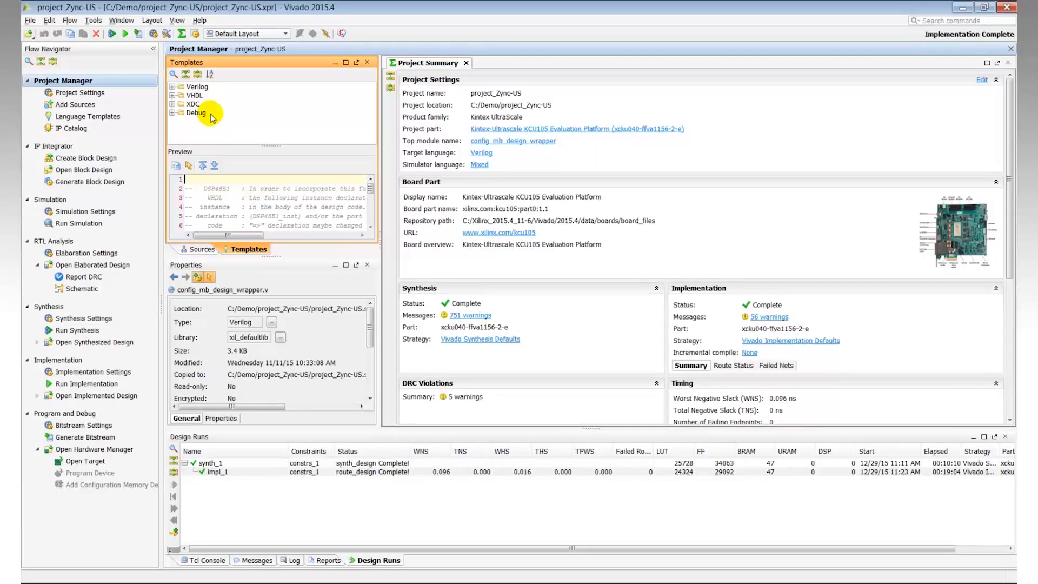
left_click(67, 128)
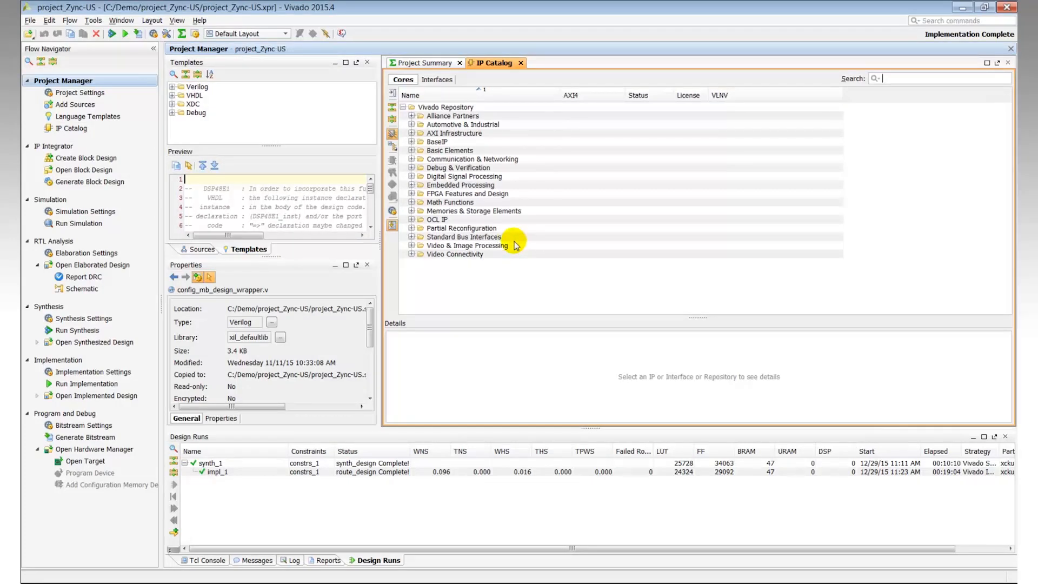
left_click(412, 159)
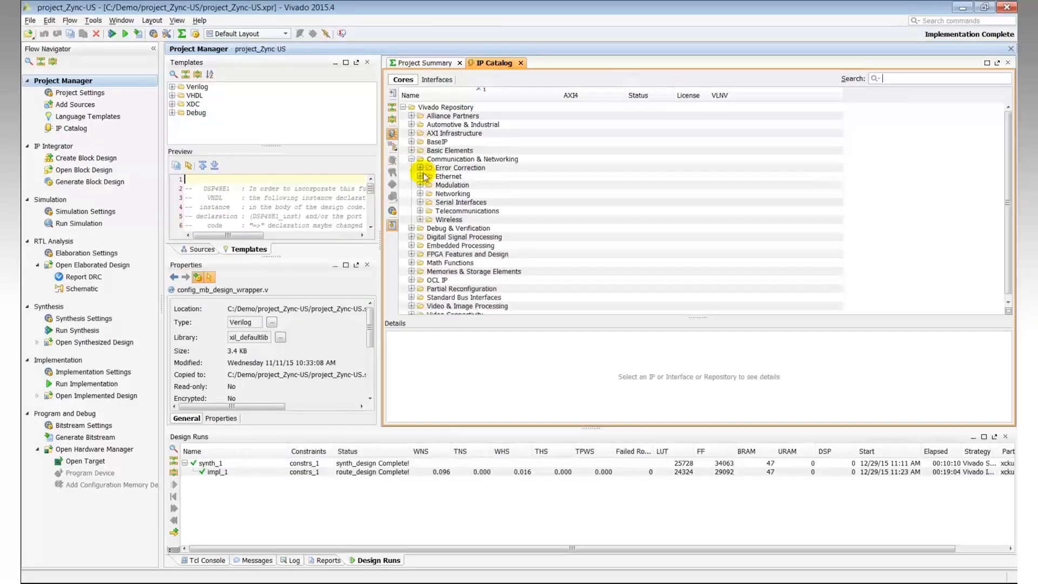
Expand the Ethernet category and open the 10G Ethernet Subsystem customization dialog, then cancel it
left_click(420, 176)
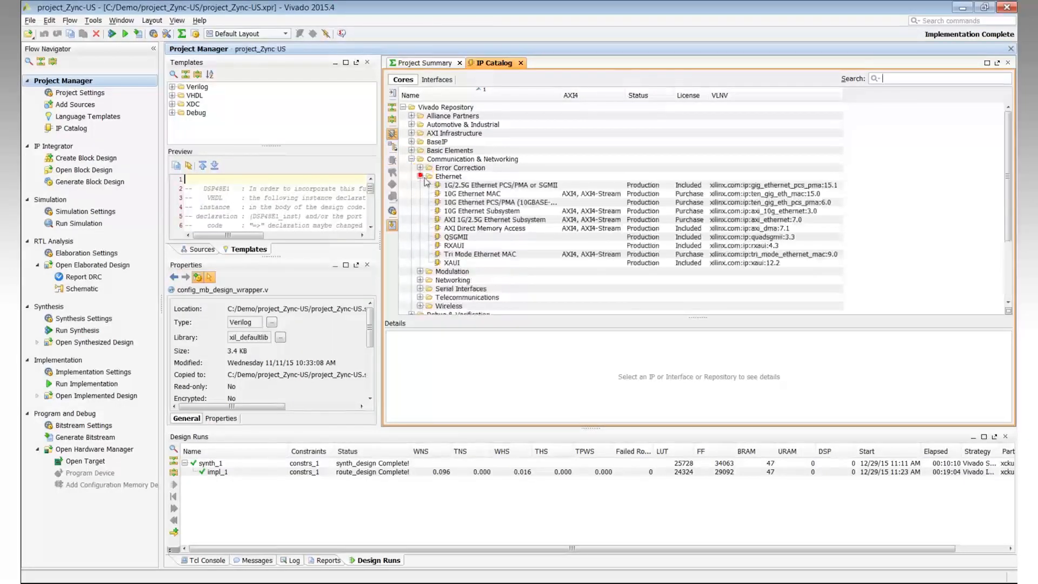
left_click(489, 211)
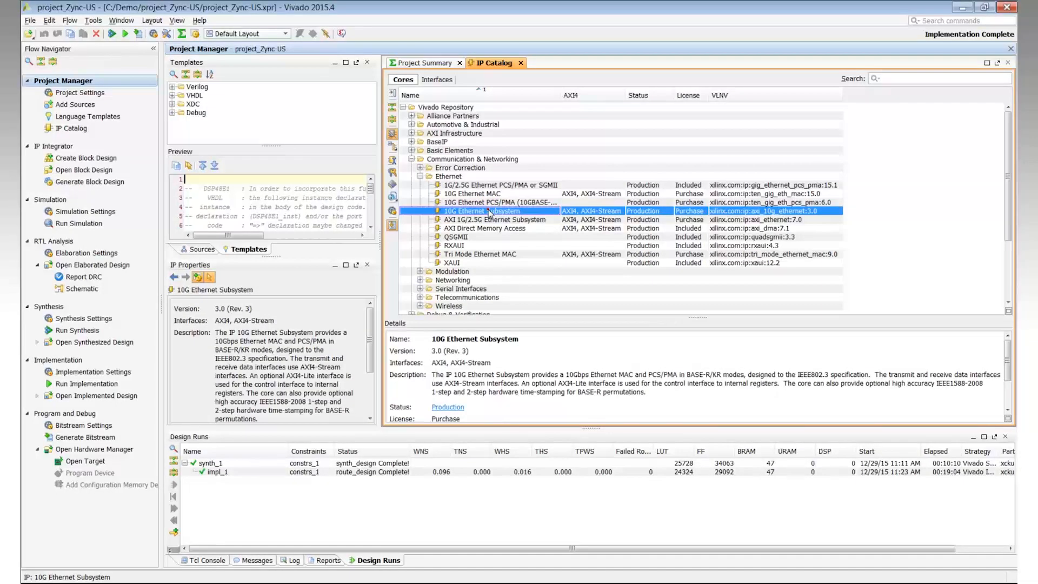
double_click(490, 211)
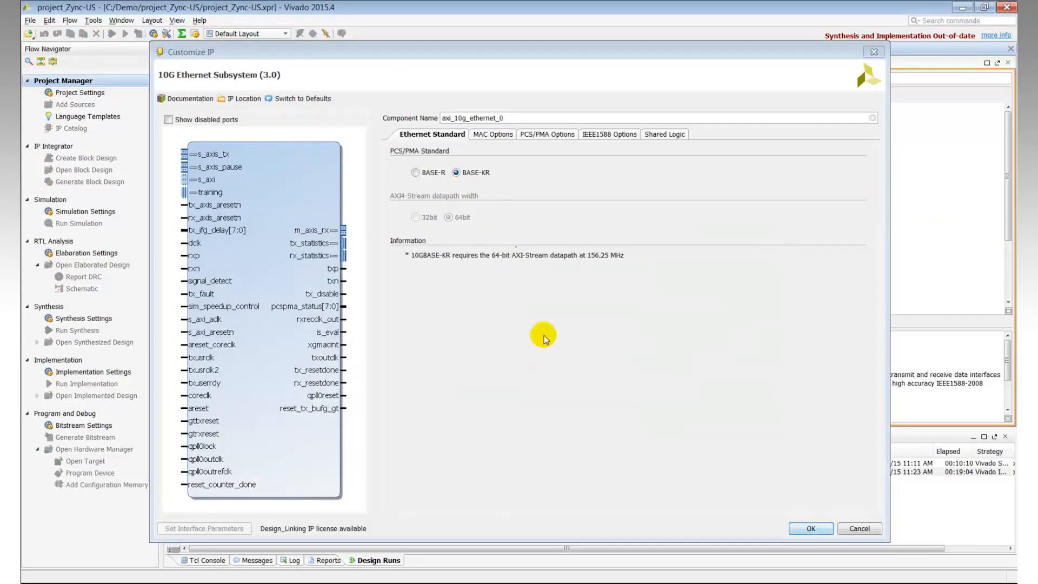
left_click(859, 528)
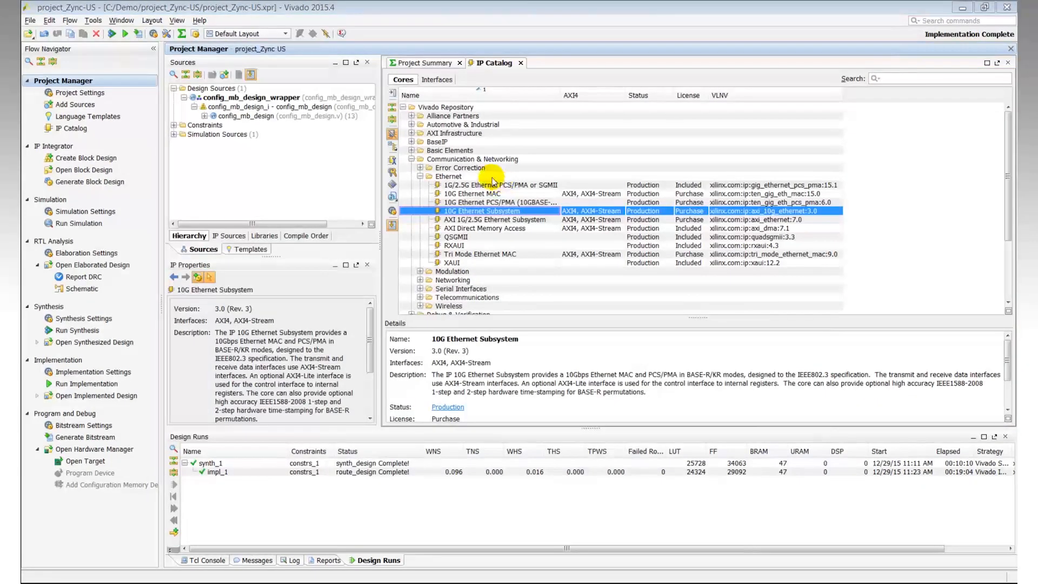
Open the Create and Package IP wizard, browse its packaging options, and cancel it
left_click(92, 20)
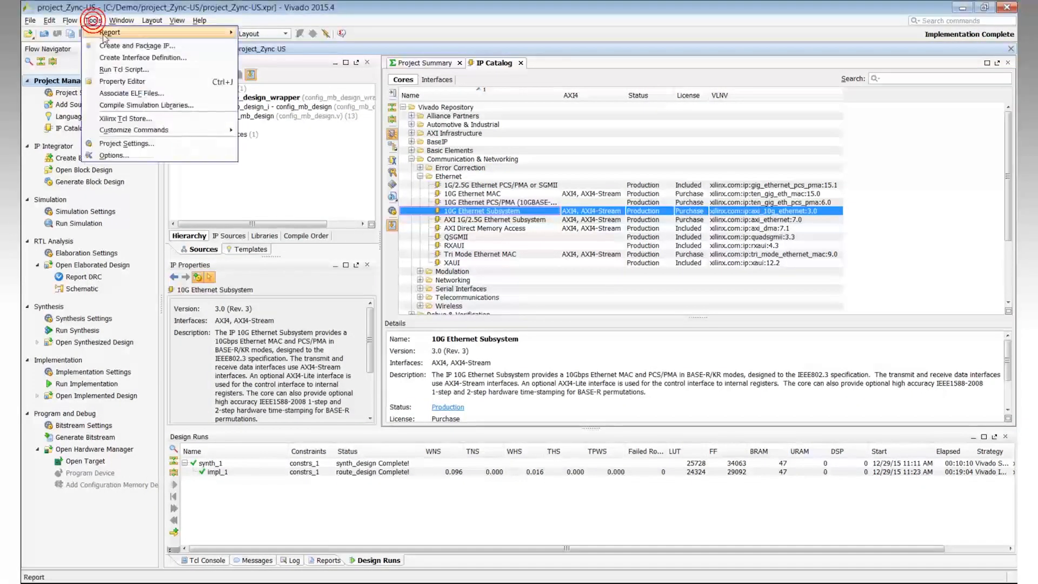
left_click(151, 46)
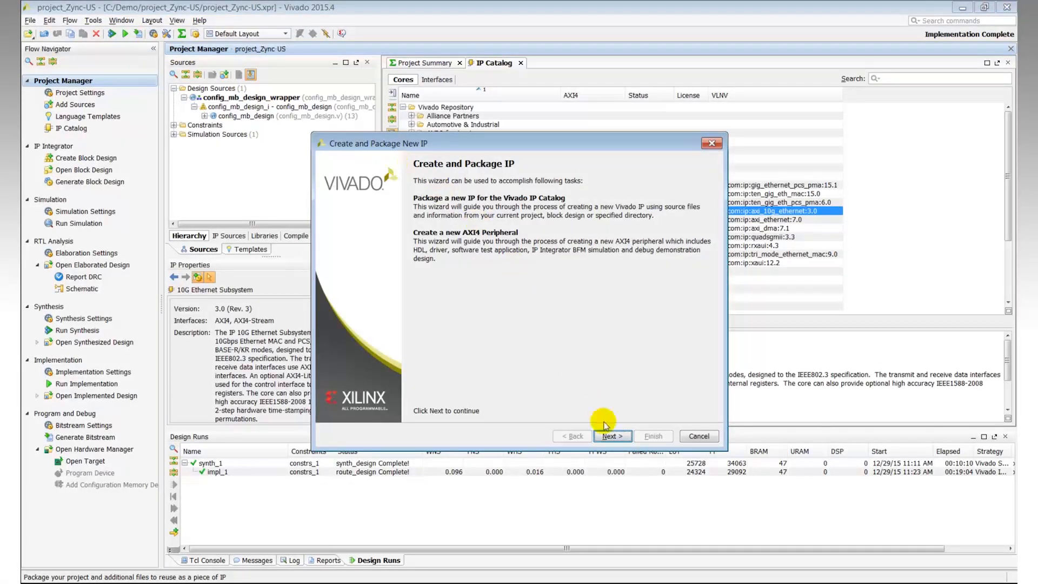
left_click(612, 436)
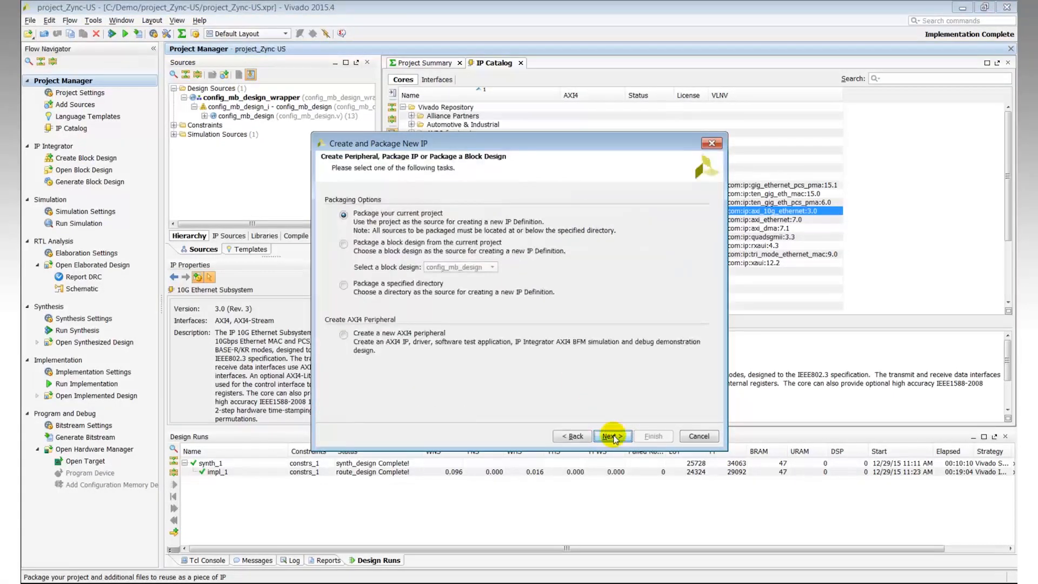
left_click(343, 245)
left_click(343, 286)
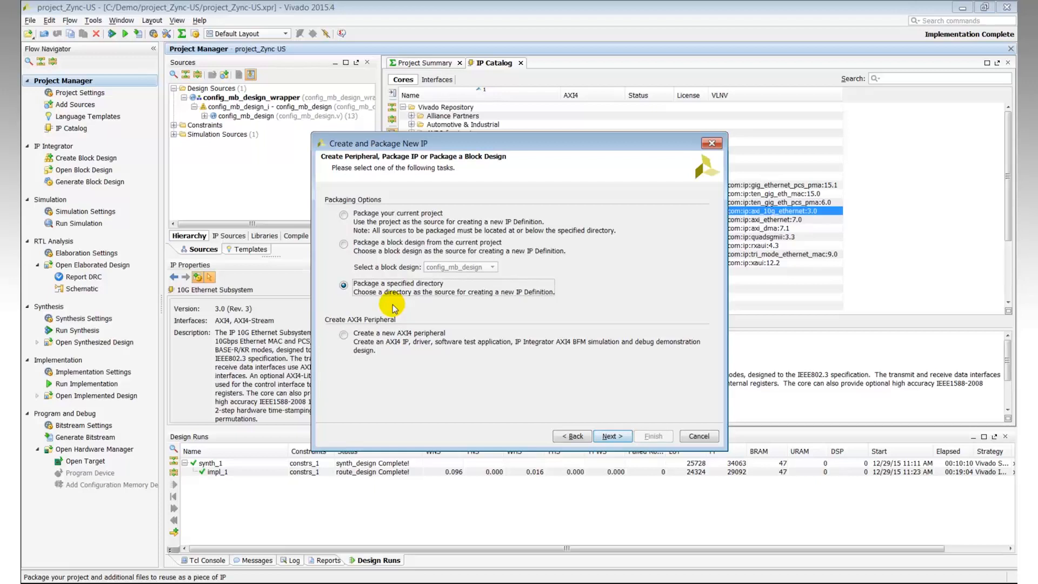
left_click(344, 335)
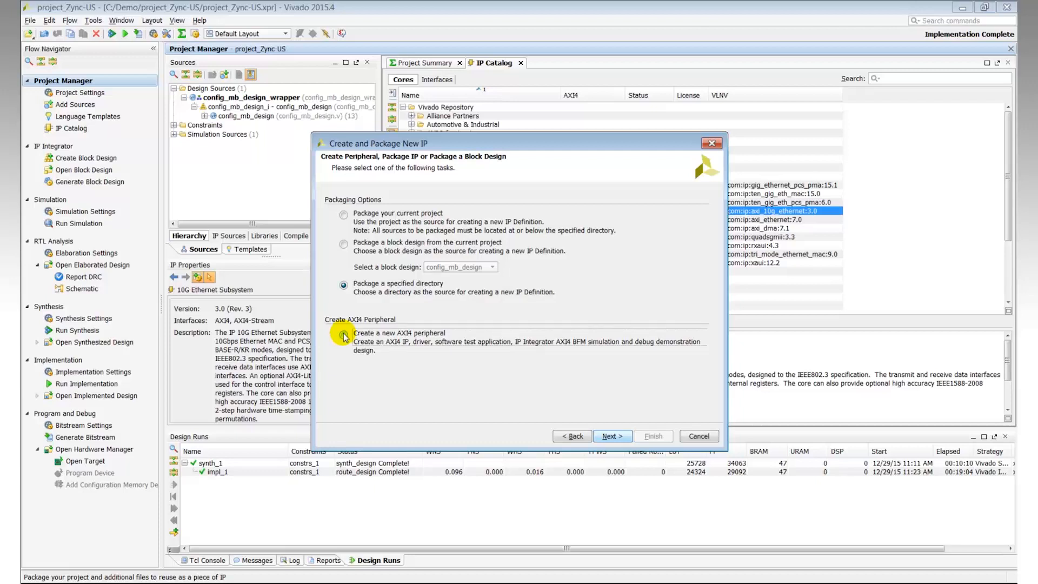
left_click(343, 335)
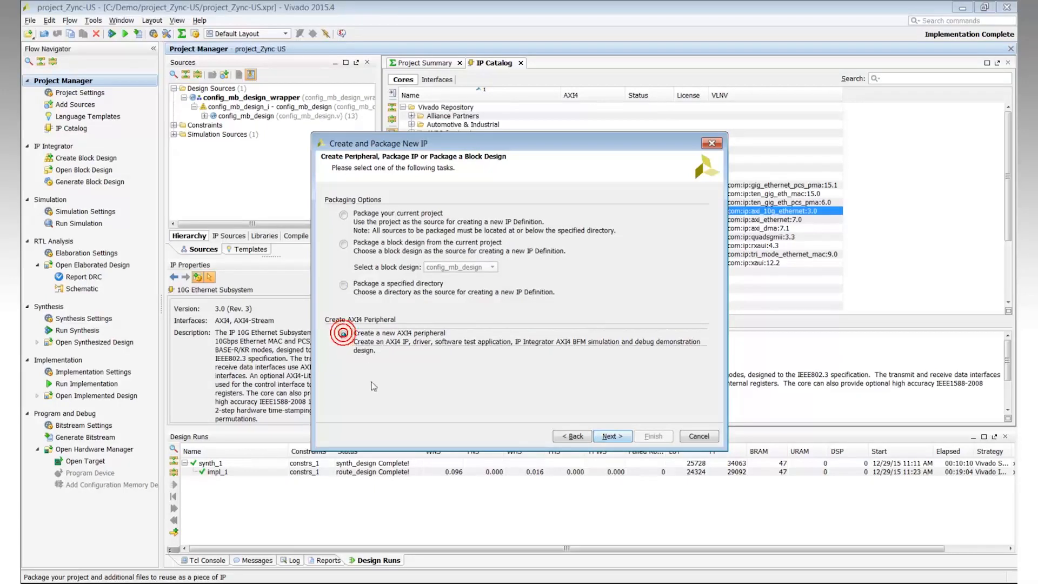
left_click(701, 436)
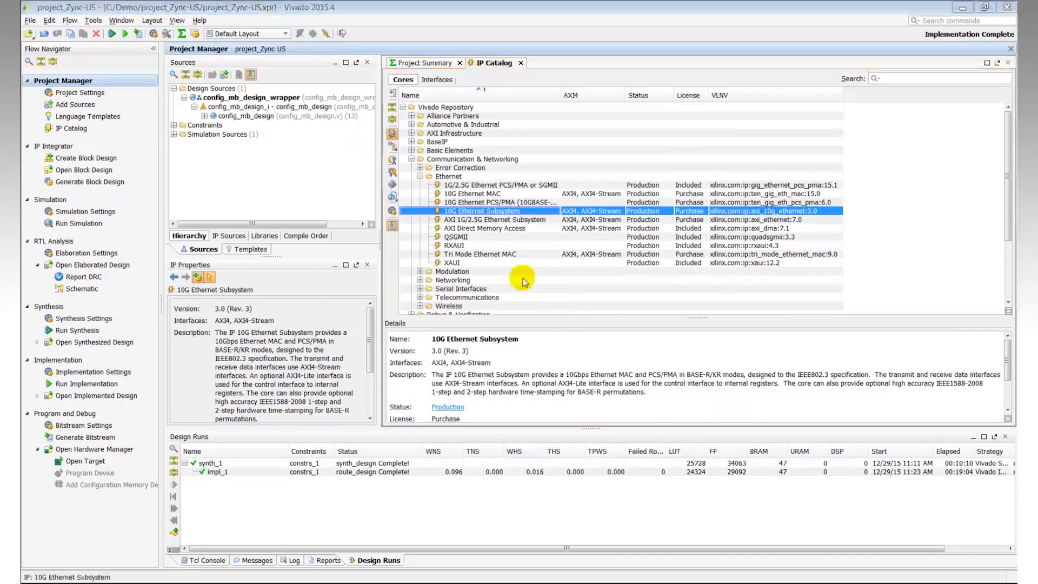
Close the IP Catalog and open the config_mb_design block design
left_click(520, 63)
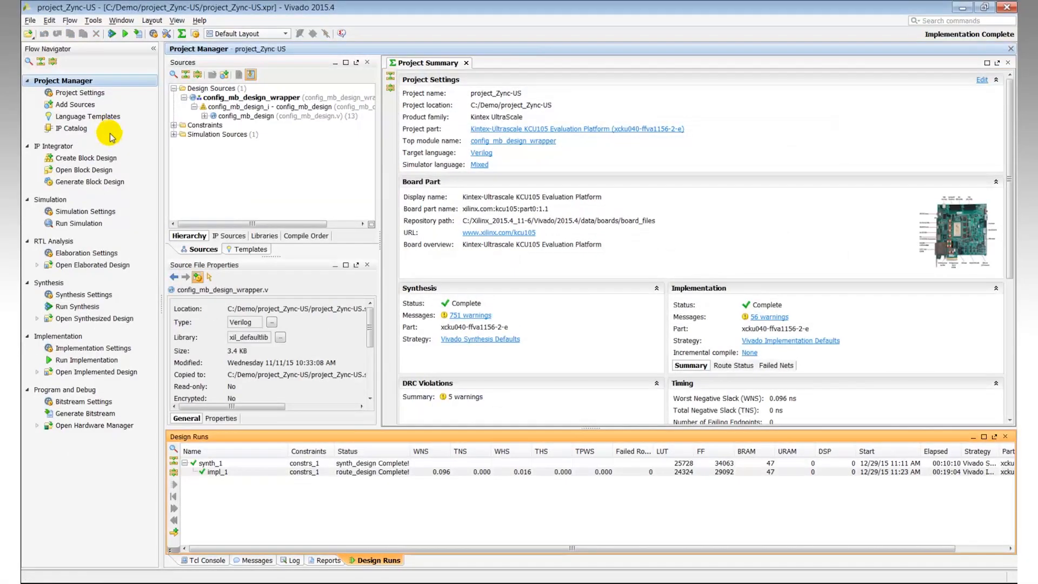
left_click(100, 171)
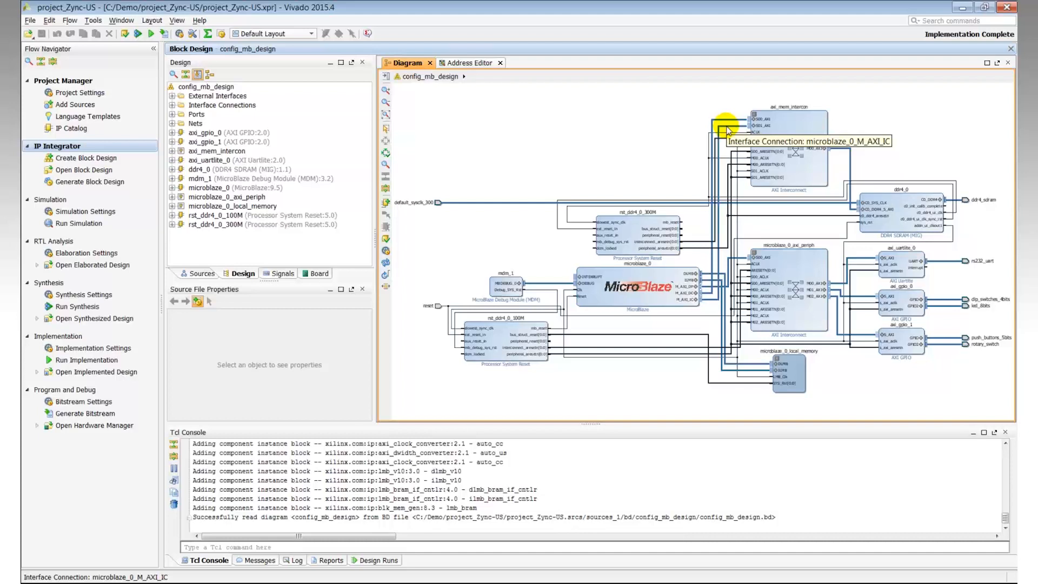
Try adding a 3GPPLTE Turbo Encoder IP block to the diagram, then undo the addition
right_click(534, 157)
left_click(583, 226)
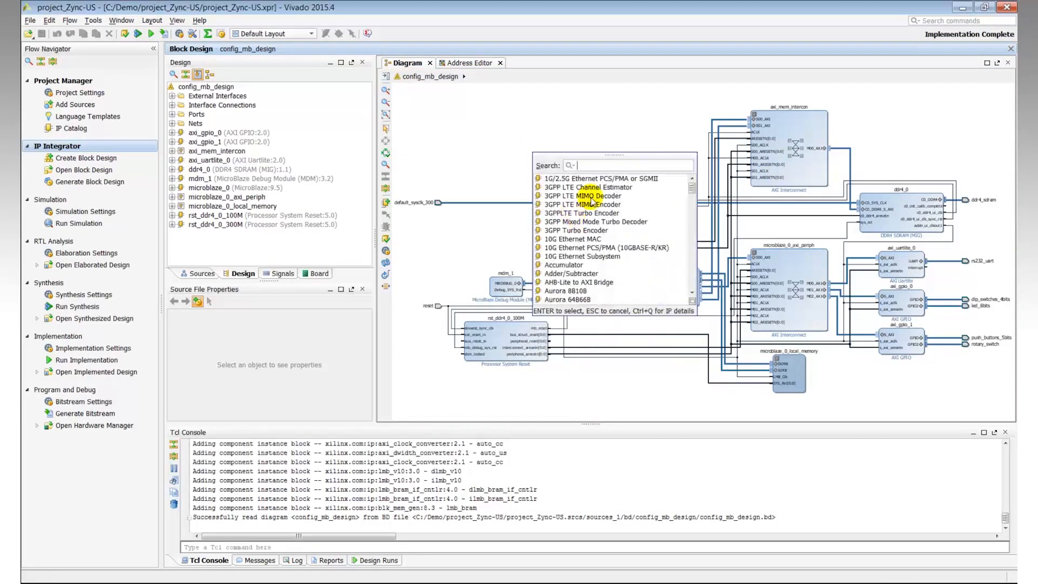
double_click(578, 212)
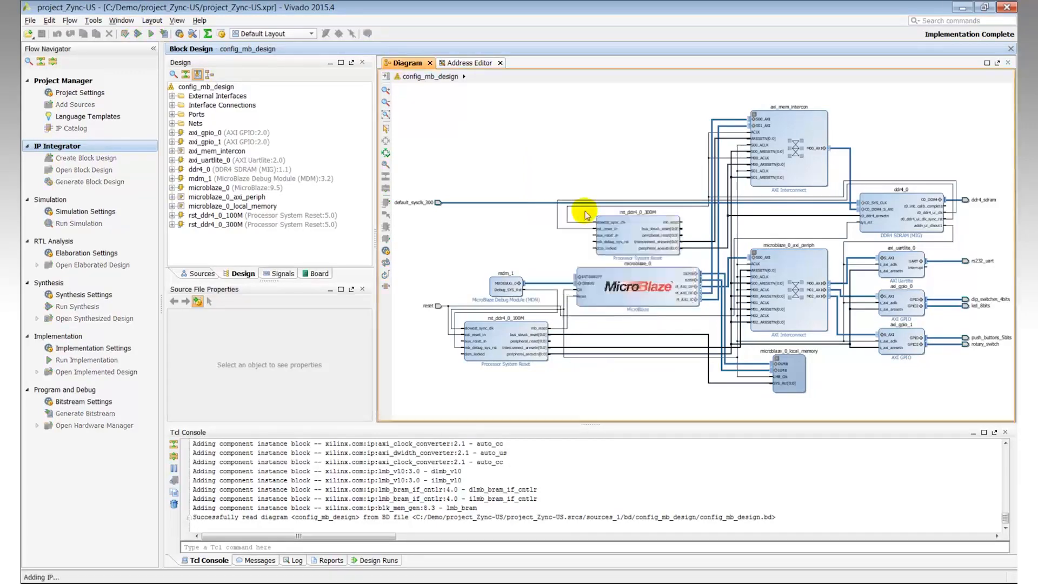
left_click(509, 142)
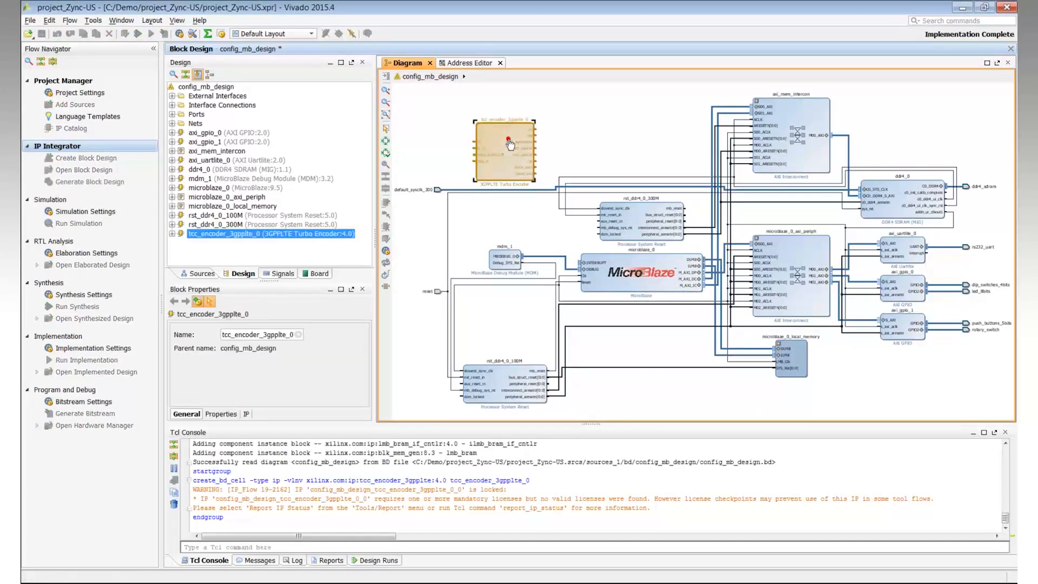
double_click(509, 142)
left_click(721, 445)
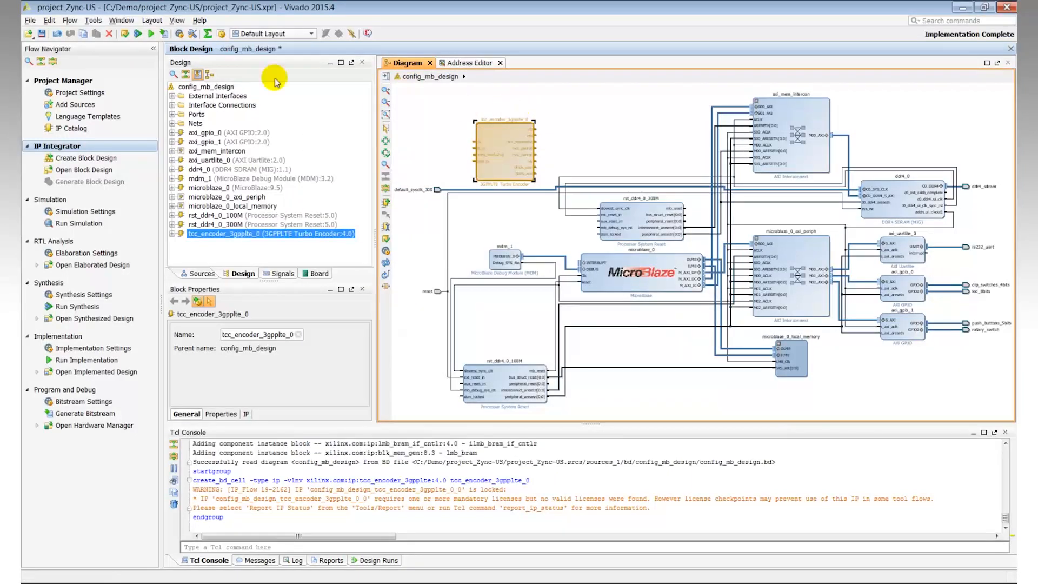
left_click(57, 34)
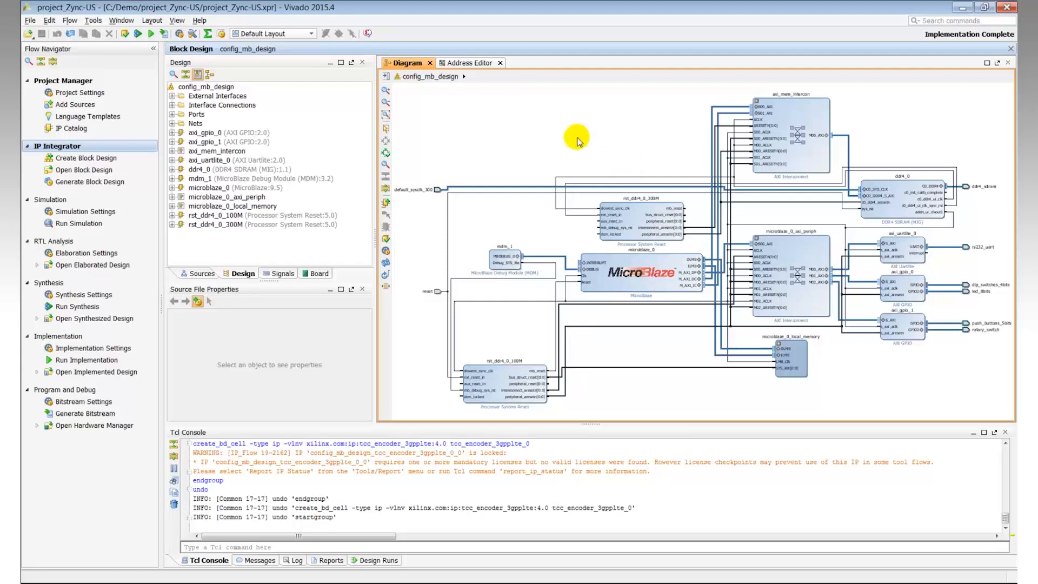
Close the block design, confirming the close
left_click(1009, 49)
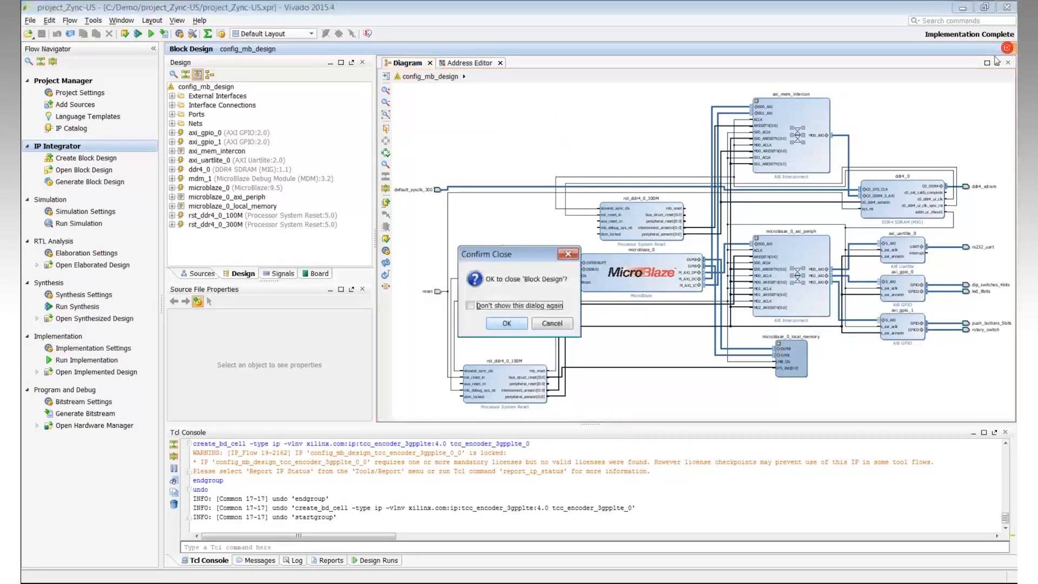
left_click(506, 324)
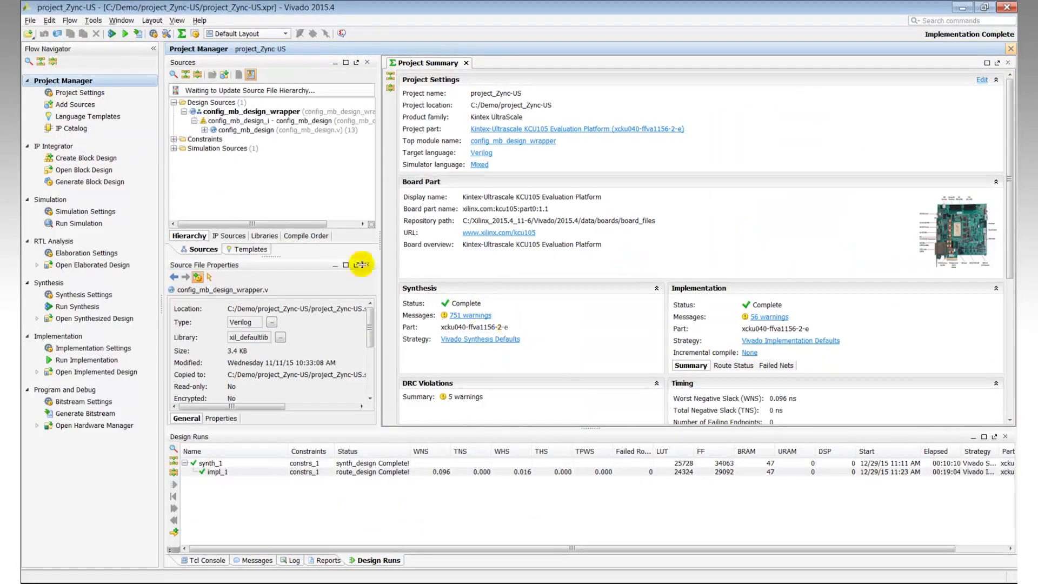
Open the simulation settings, view the target simulator choices, and cancel the dialog
left_click(82, 212)
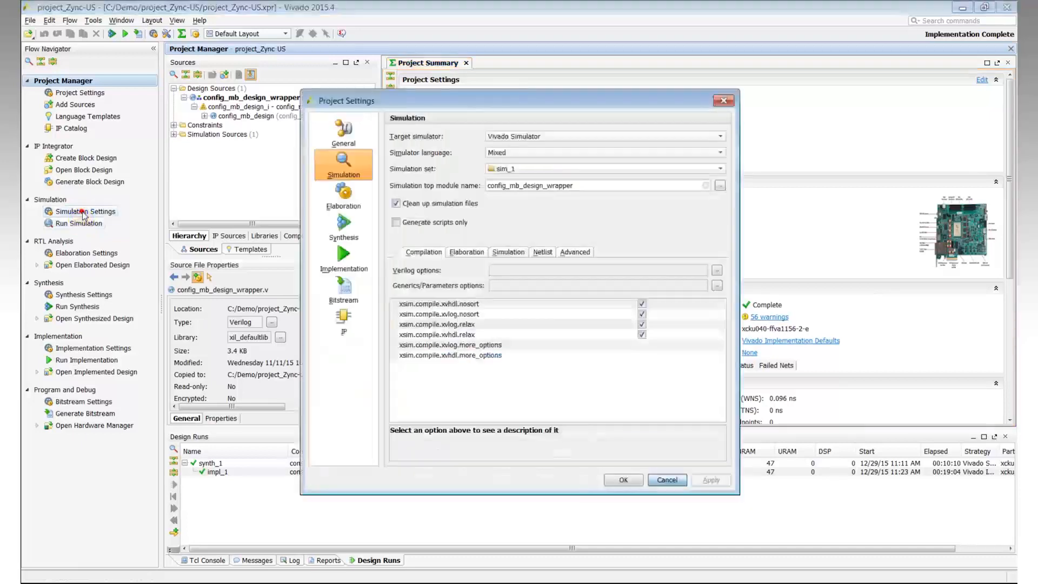
left_click(551, 137)
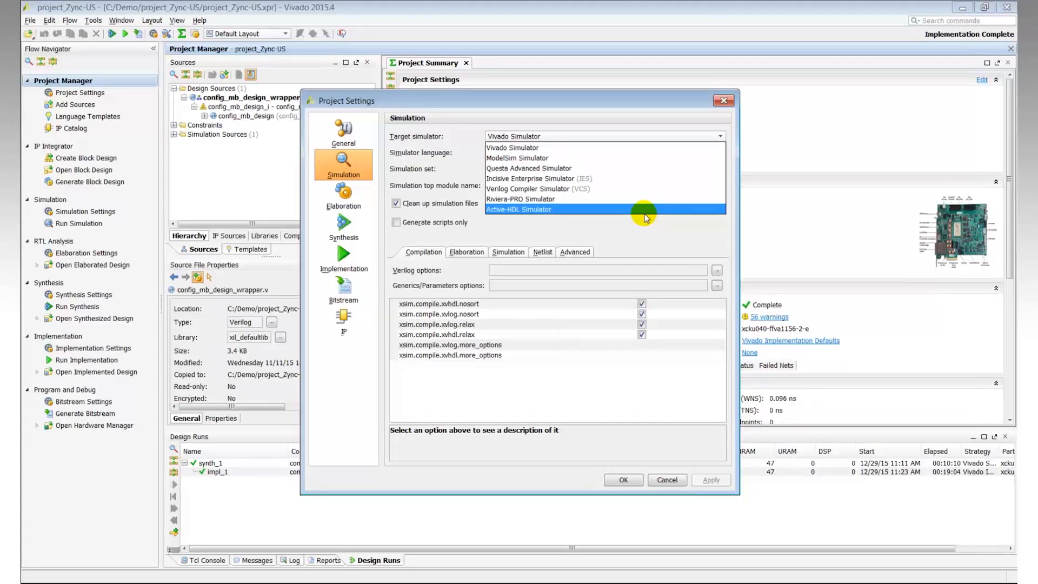
left_click(631, 238)
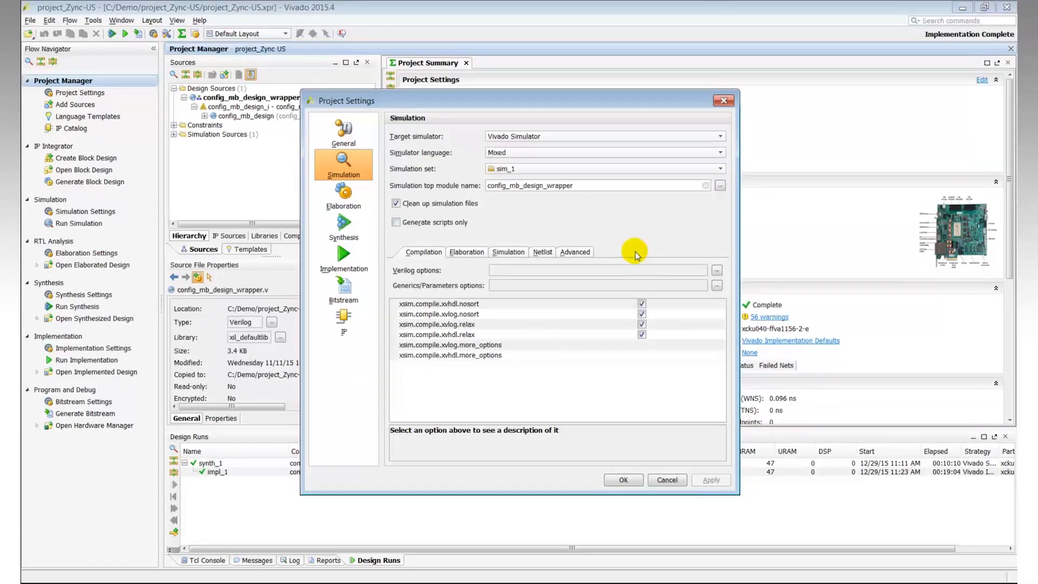
left_click(667, 479)
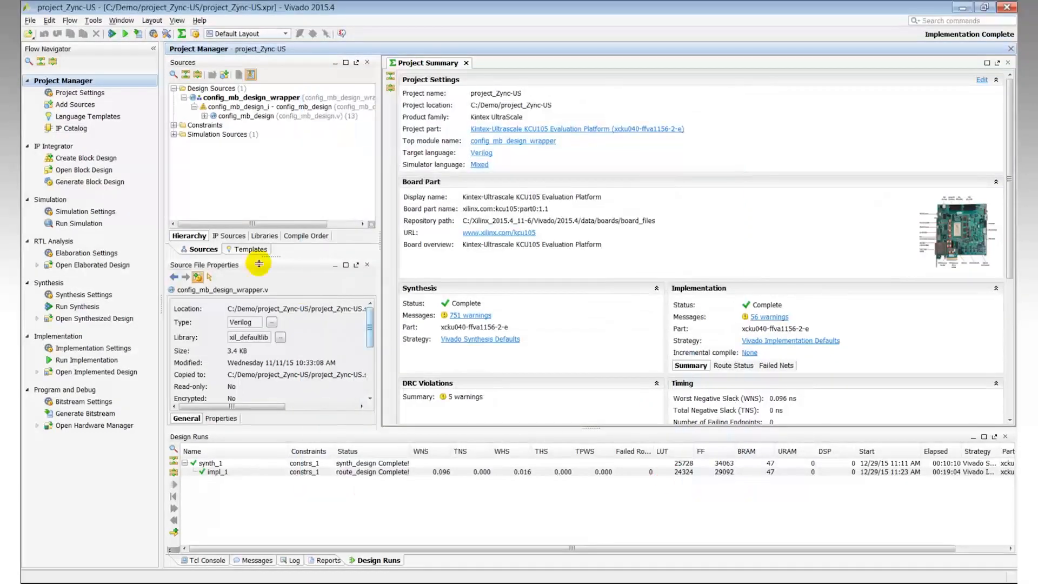
Run a behavioral simulation and close the simulation, confirming the close
left_click(91, 224)
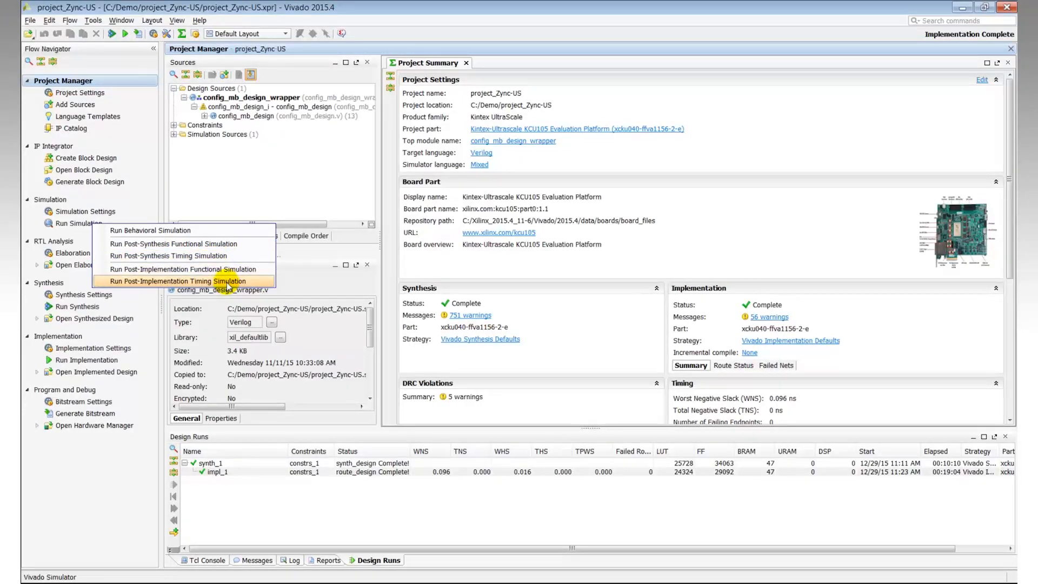
left_click(196, 231)
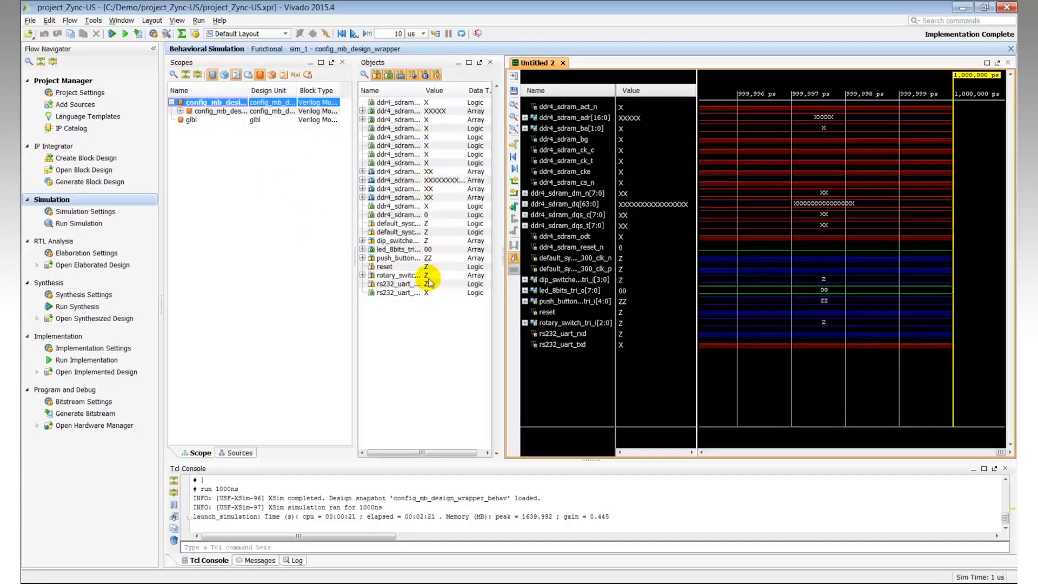
left_click(1010, 49)
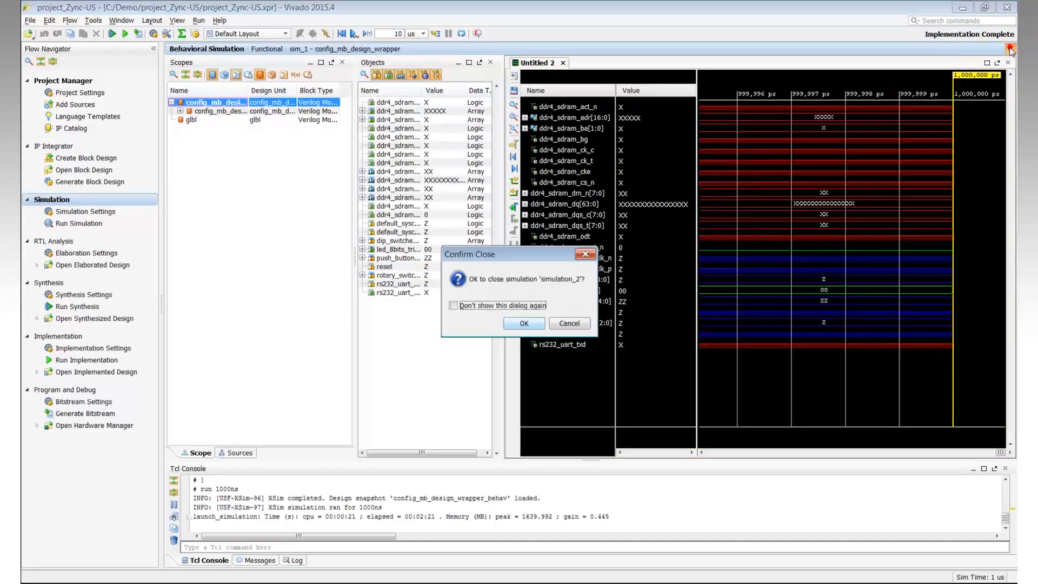
left_click(522, 324)
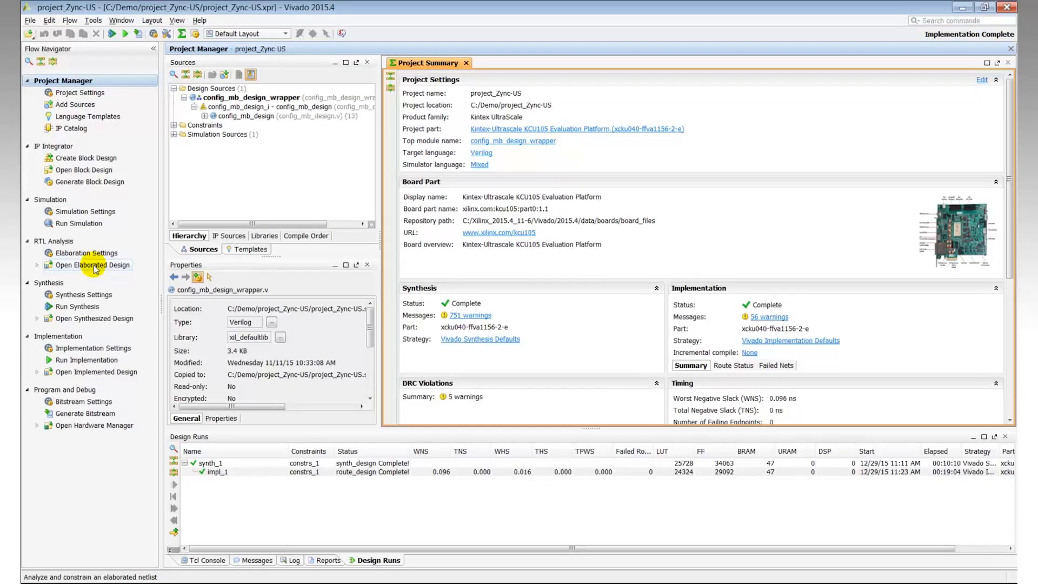
Open the elaborated design and run a DRC report on it from the Report DRC dialog
left_click(95, 265)
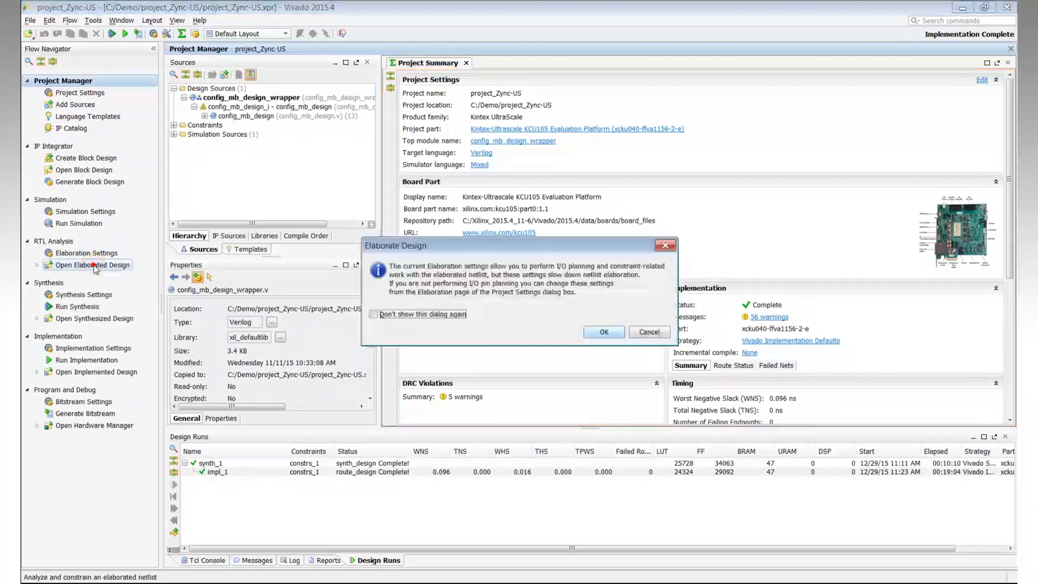
left_click(603, 332)
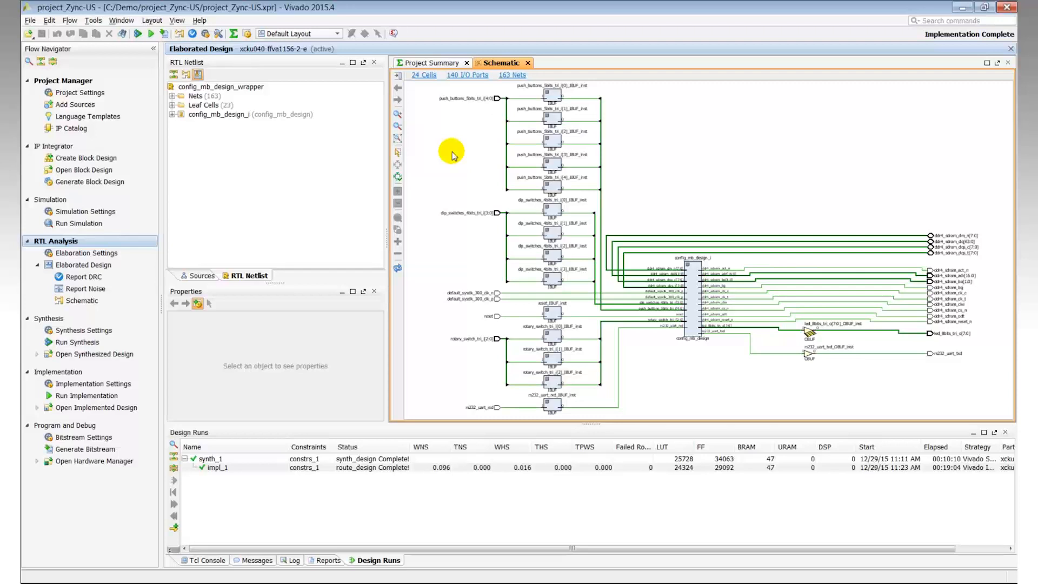
left_click(84, 277)
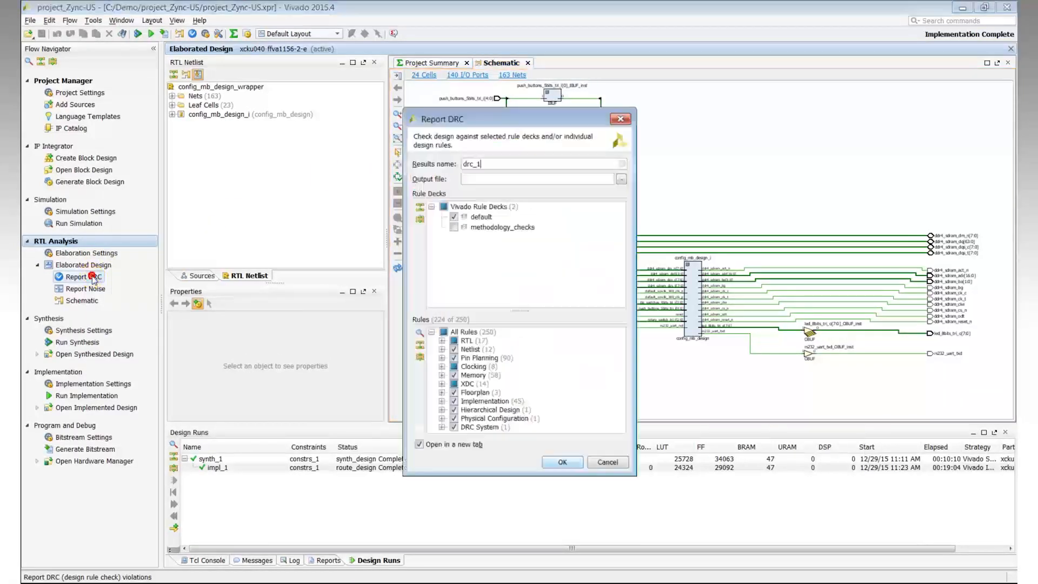
left_click(454, 228)
left_click(454, 217)
left_click(564, 462)
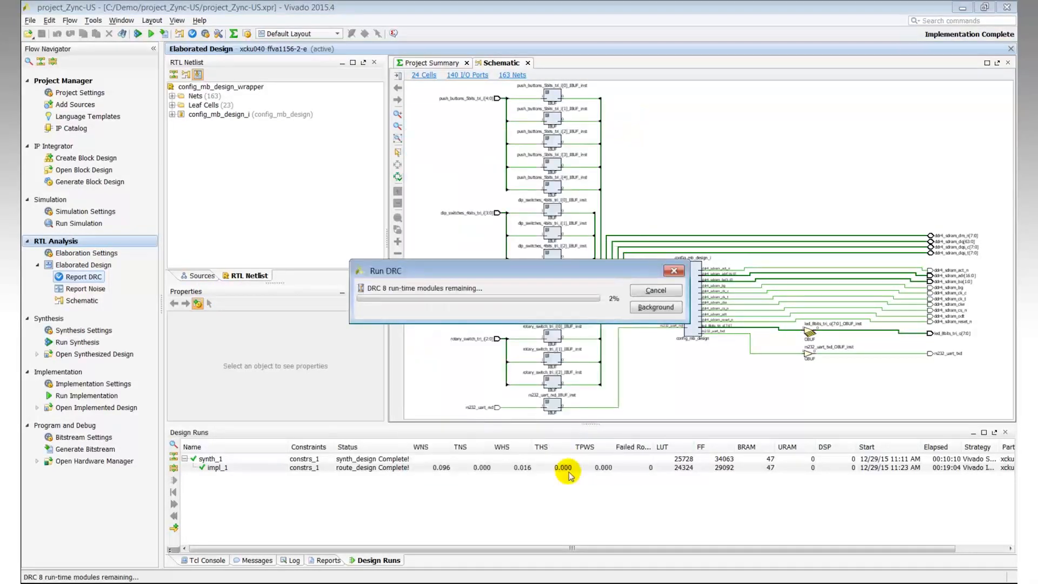
Follow the ddr4_sdram_ck_c link in the first DRC violation and switch to the I/O Planning layout
left_click(489, 495)
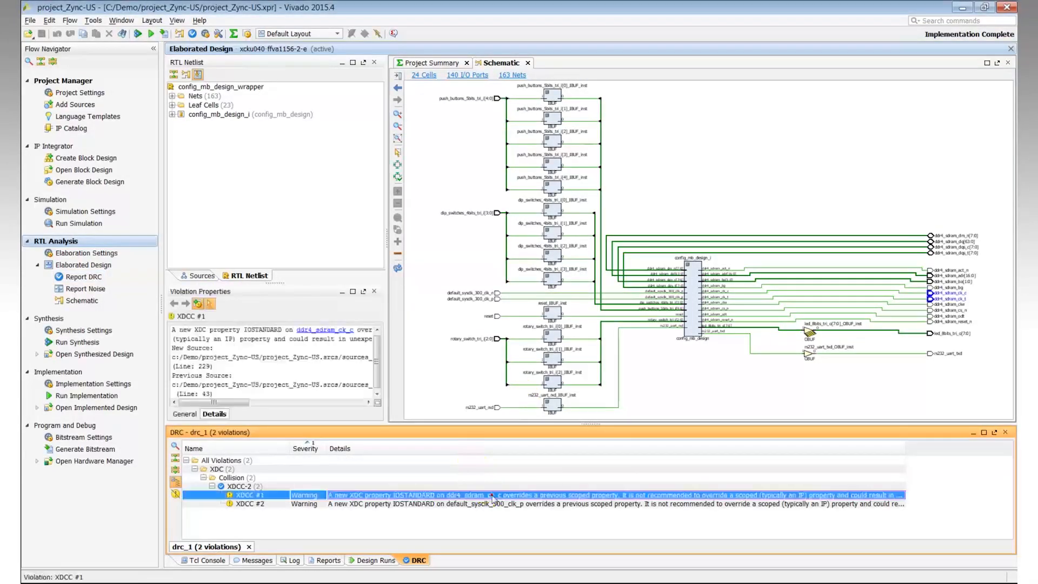
left_click(331, 330)
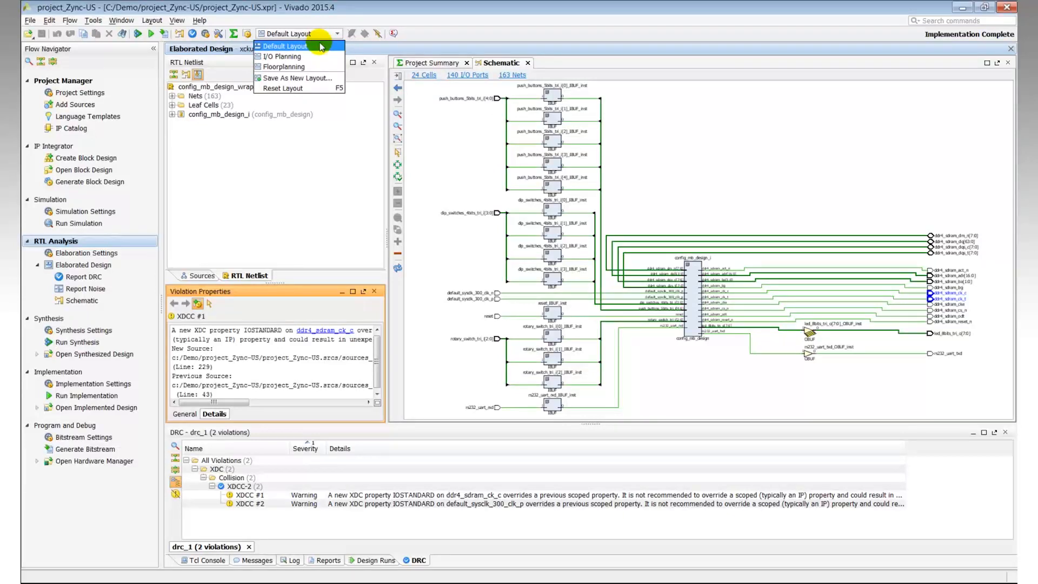
left_click(317, 56)
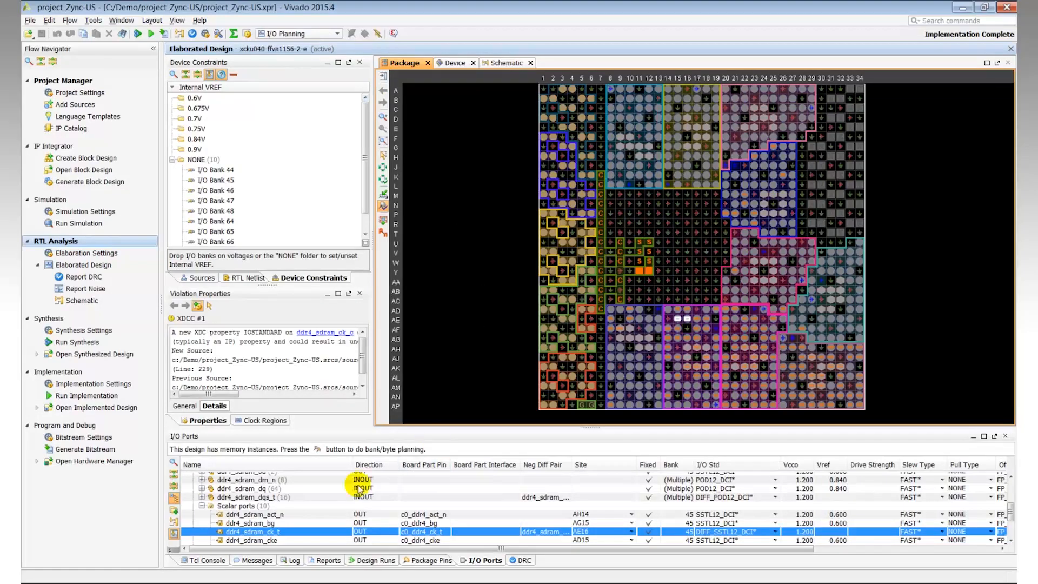
Collapse the scalar ports, open the Memory Bank/Byte Planner to view byte lane assignments, and close it
left_click(202, 506)
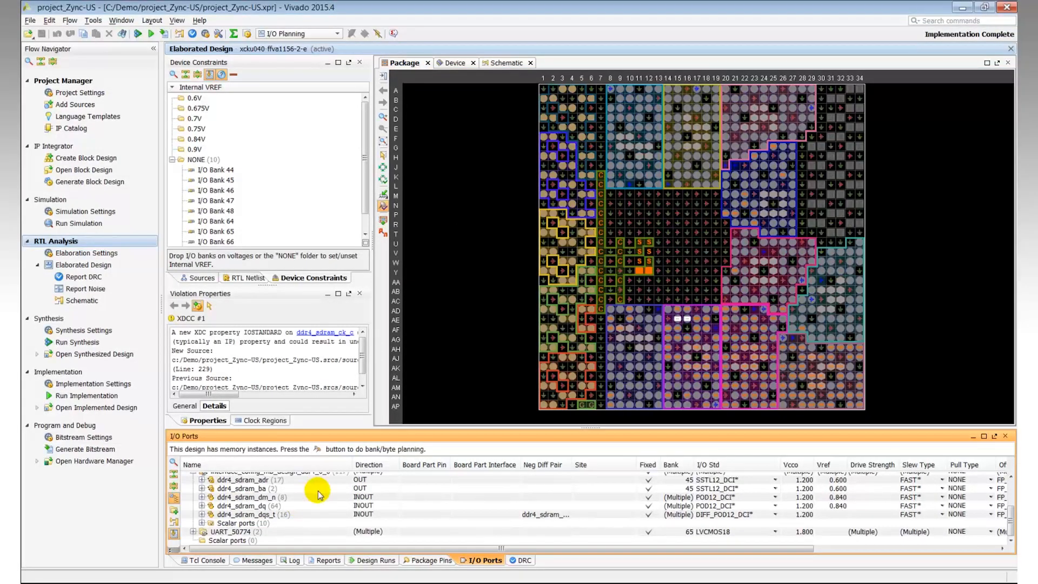
left_click(318, 450)
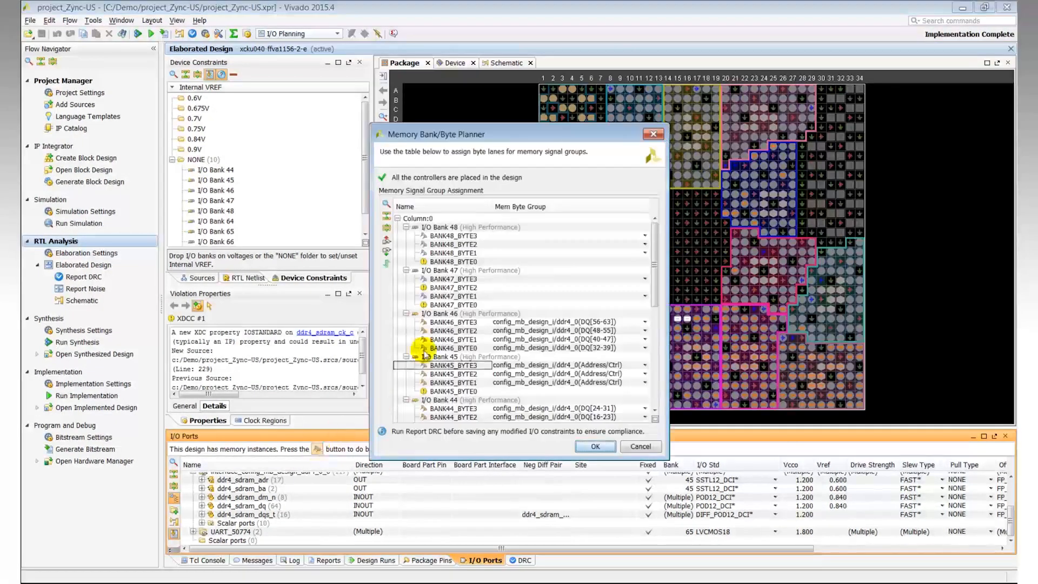
left_click(575, 277)
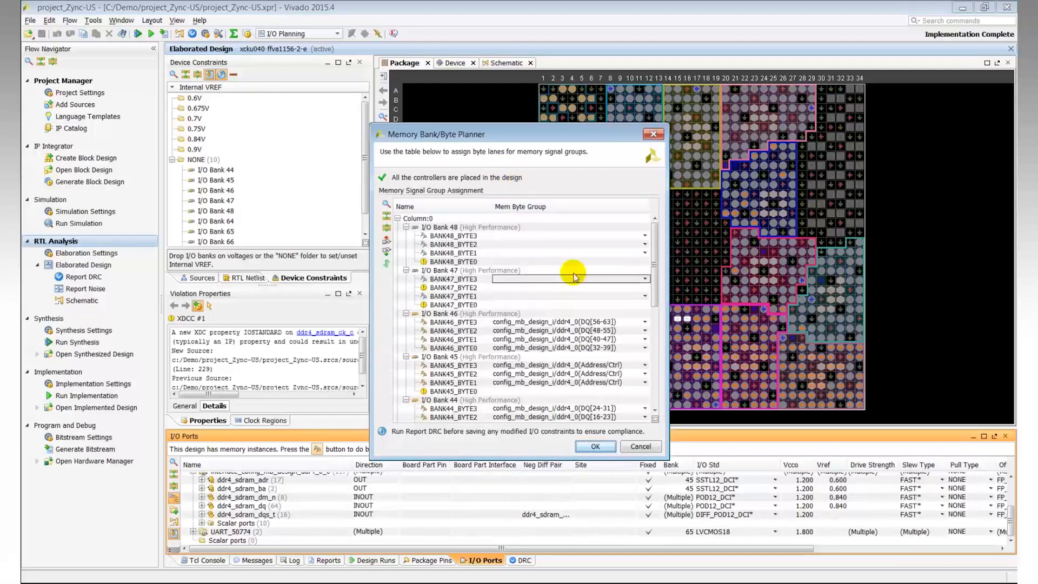
left_click(653, 134)
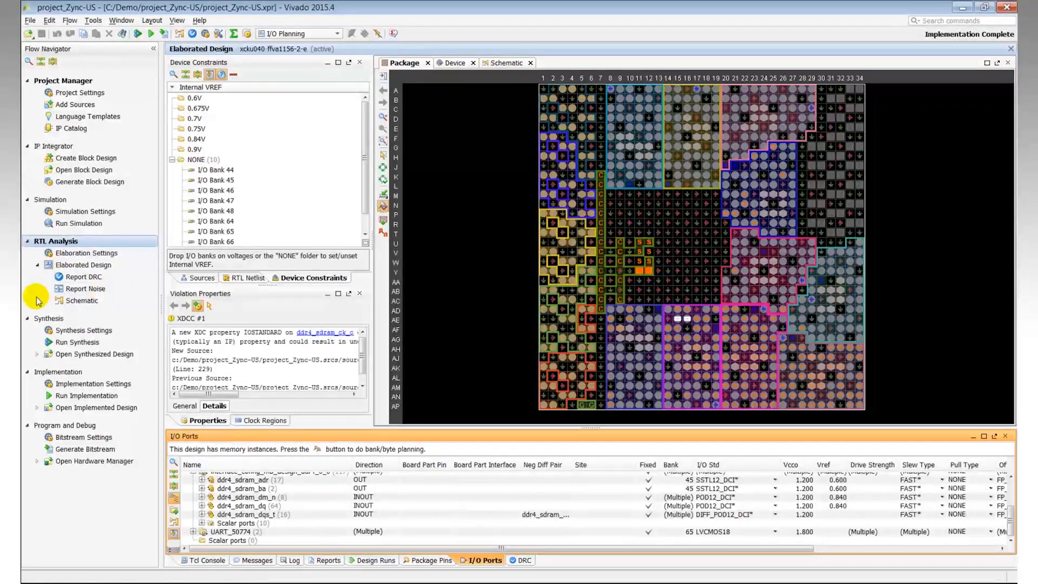
Open the synthesized design, then open the implemented design, agreeing to close the synthesized one
left_click(87, 356)
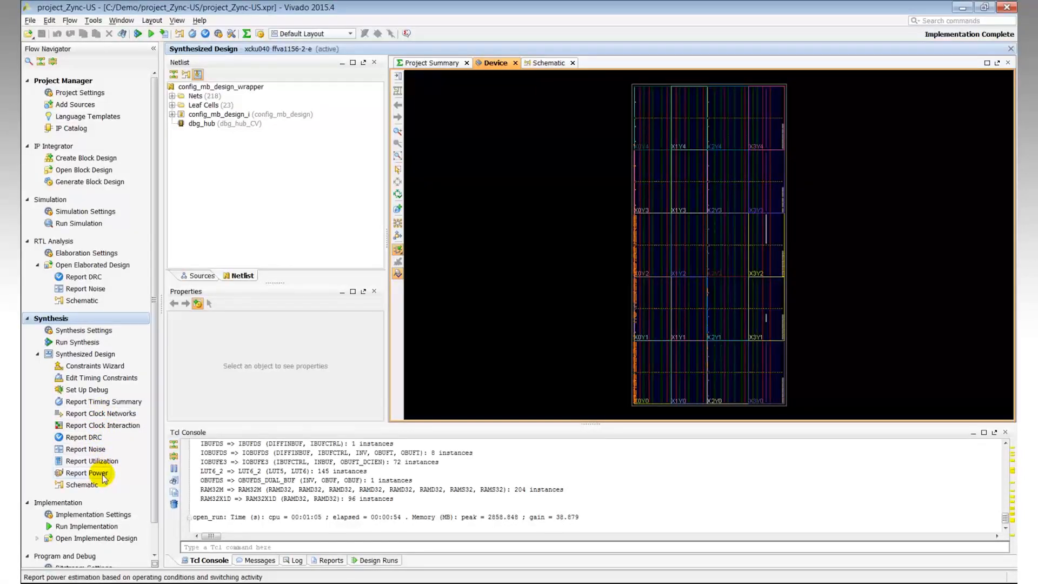
left_click(36, 354)
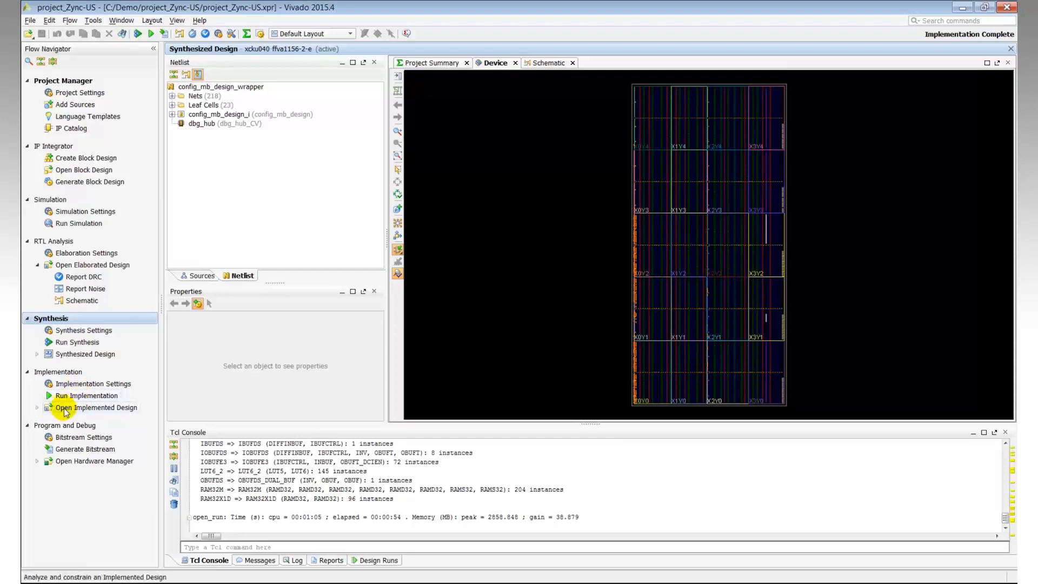
left_click(67, 409)
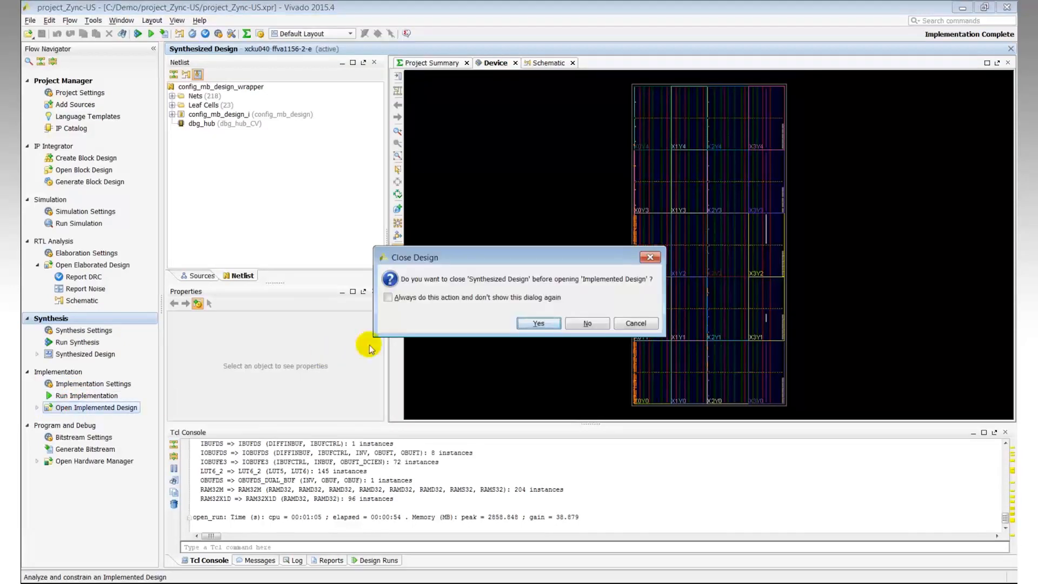
left_click(534, 322)
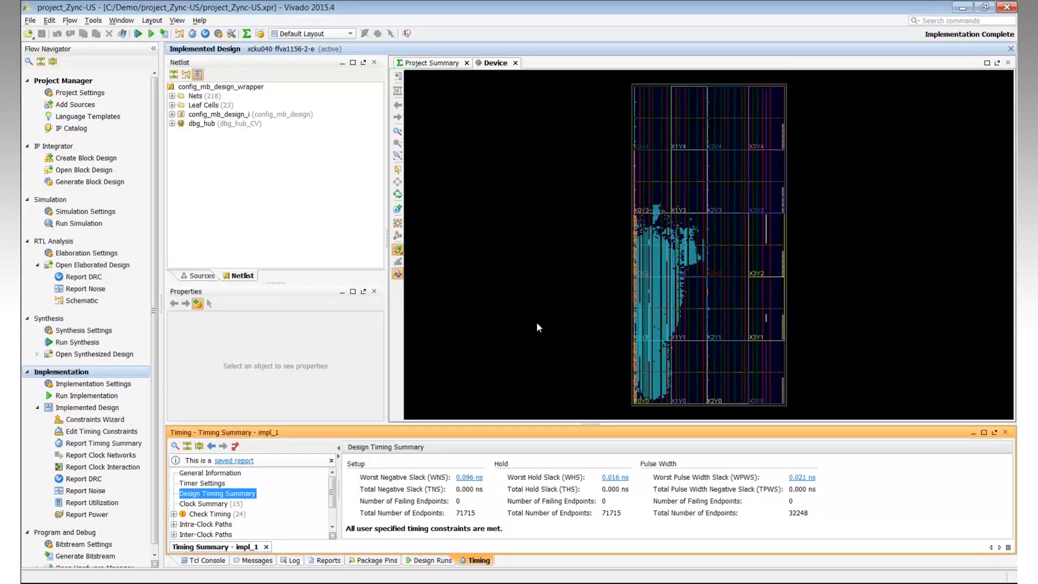
Zoom into the implemented placement on the device and open the worst negative slack path from the timing summary
left_click_drag(622, 214, 695, 302)
left_click(398, 90)
scroll(508, 225, "up", 4)
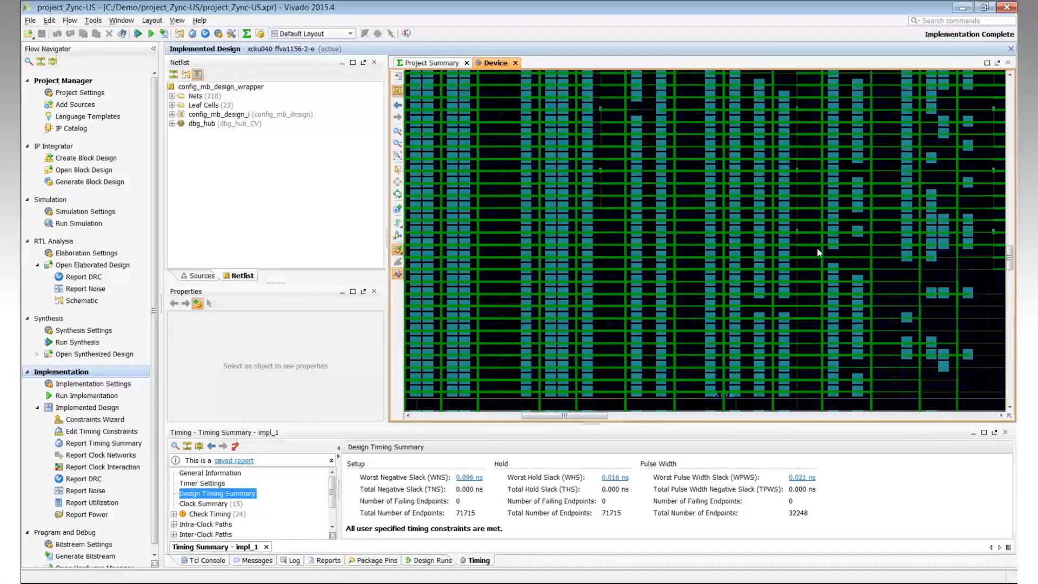
scroll(823, 251, "up", 3)
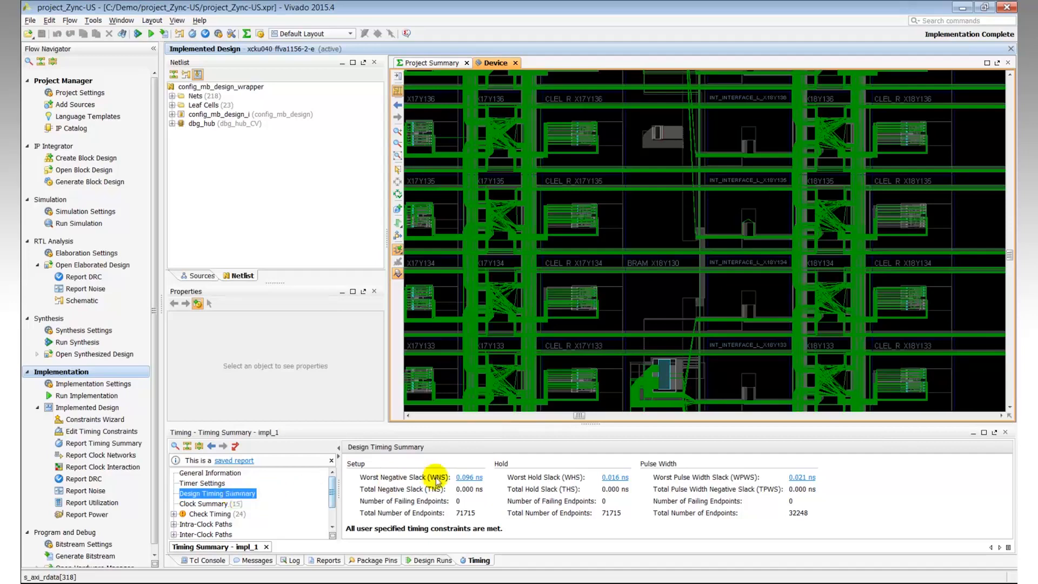
left_click(468, 478)
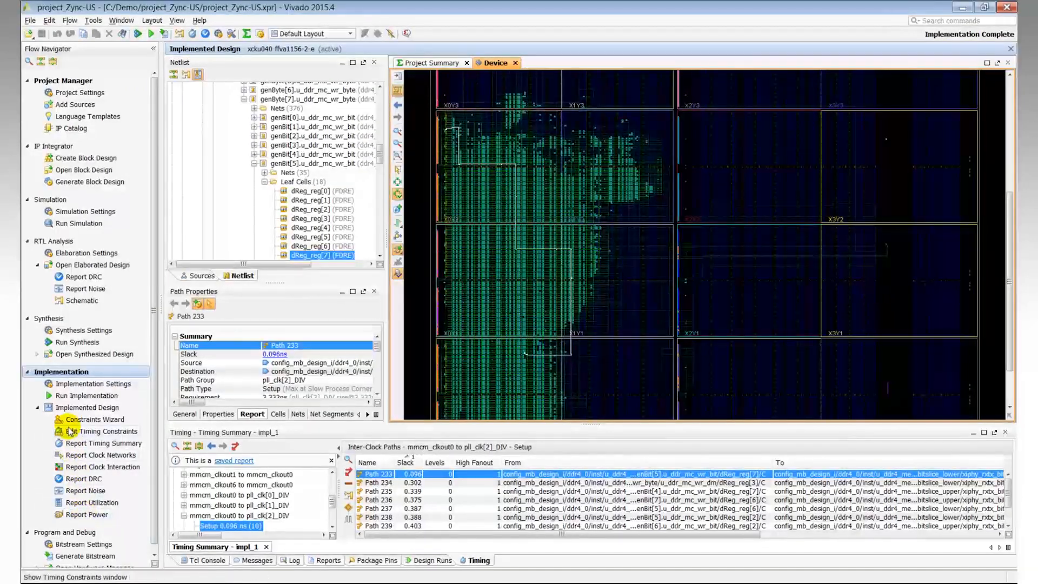
Expand the Hardware Manager entries, switch to the Project Summary, and collapse the netlist tree
left_click(38, 408)
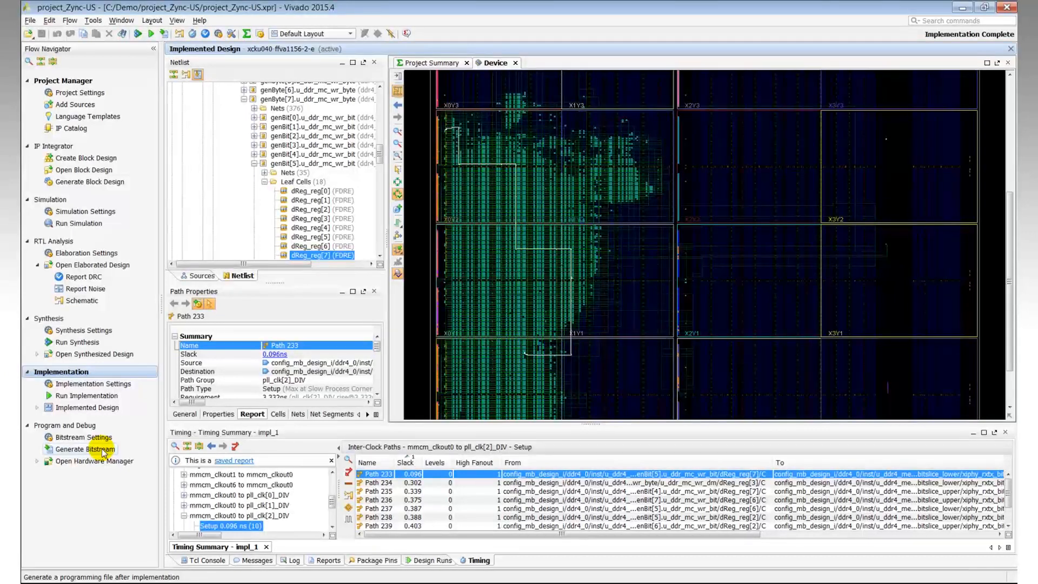
left_click(74, 463)
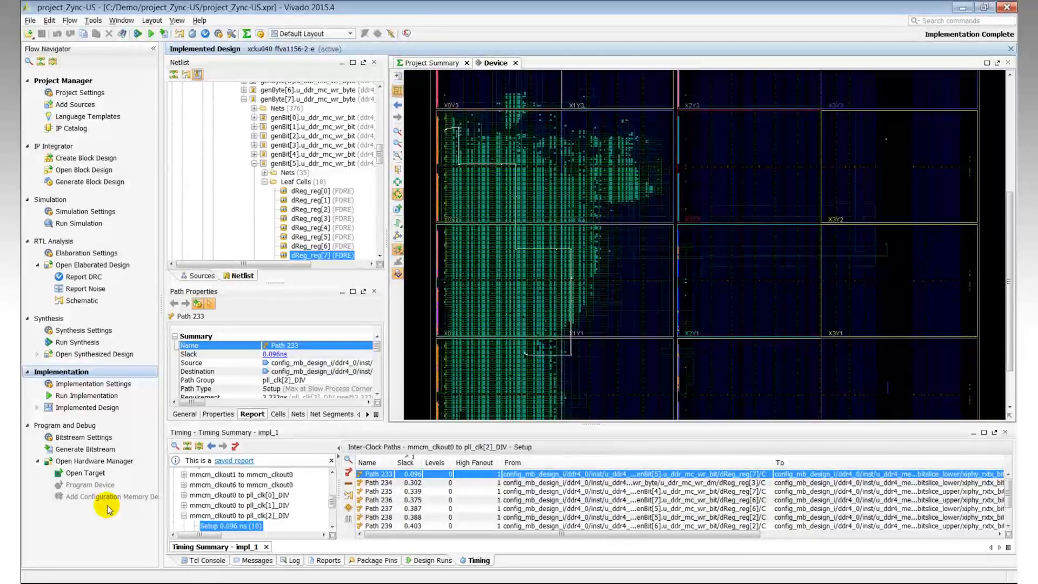
left_click(427, 63)
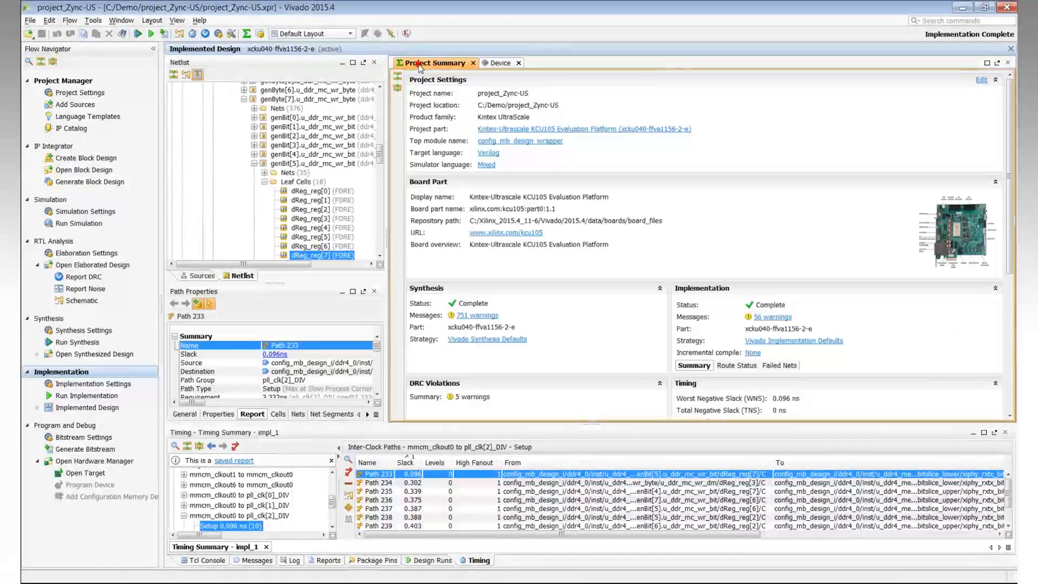
left_click(173, 75)
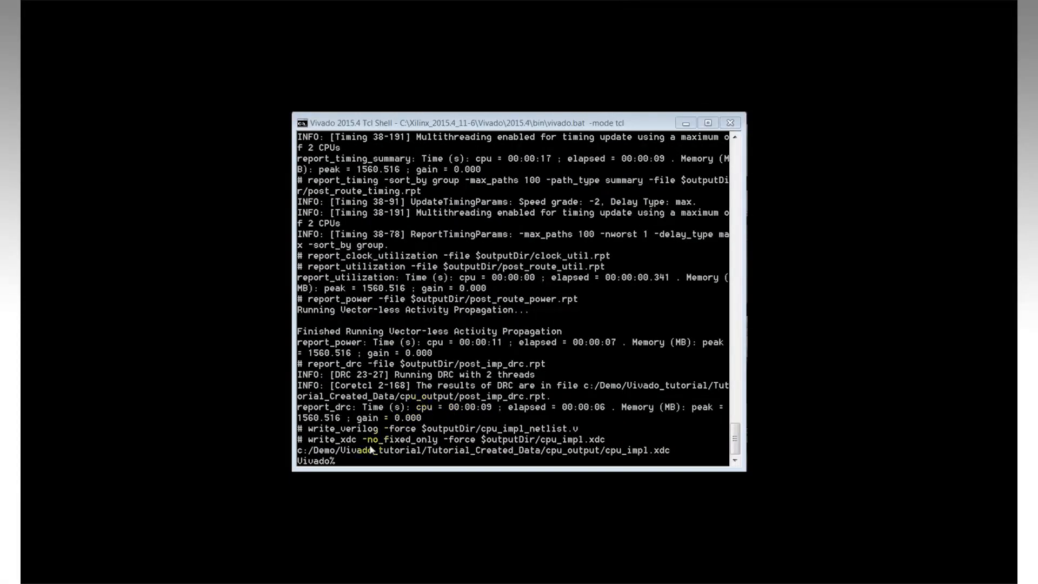
Launch the Vivado GUI from the Tcl shell with the start_gui command
type("start_gui")
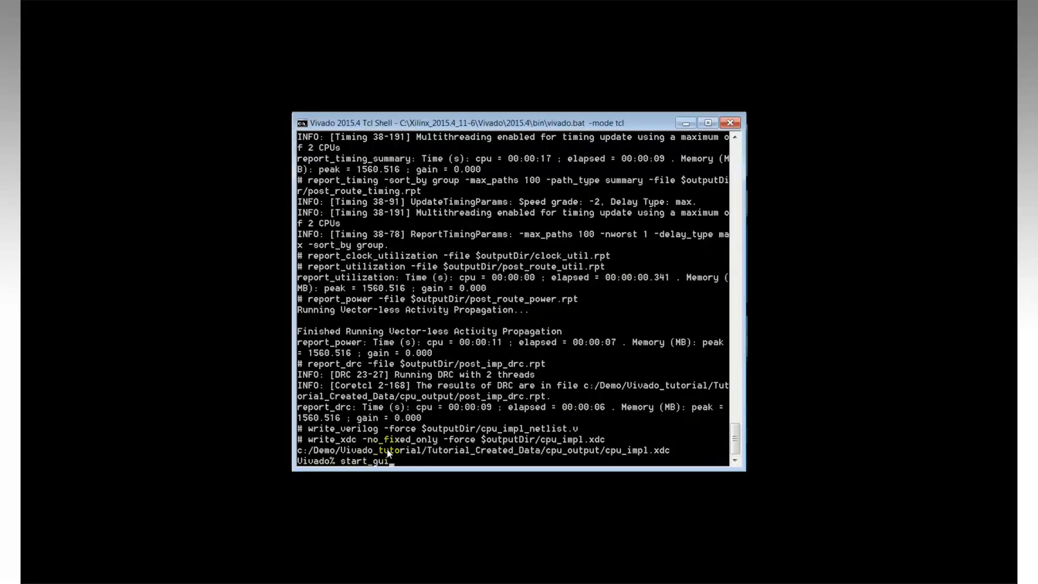
key("Return")
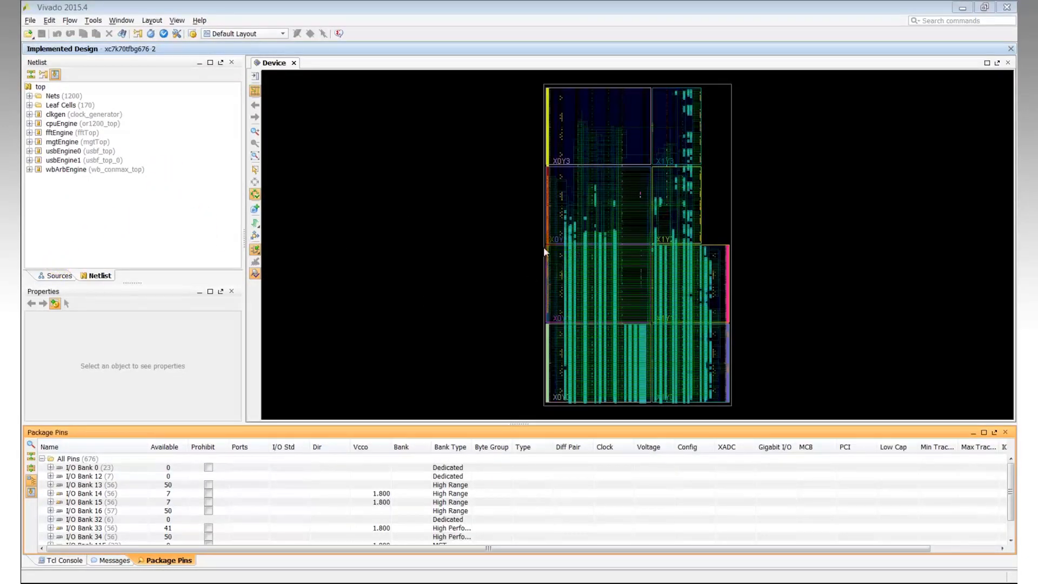
Run Report Timing Summary with default options and open the worst negative slack path
left_click(94, 22)
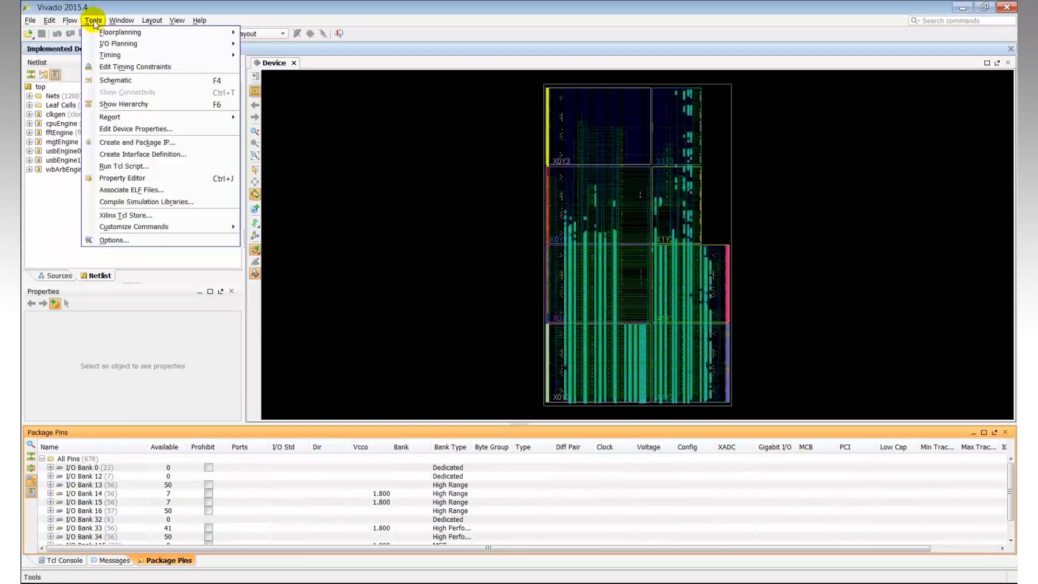
mouse_move(113, 56)
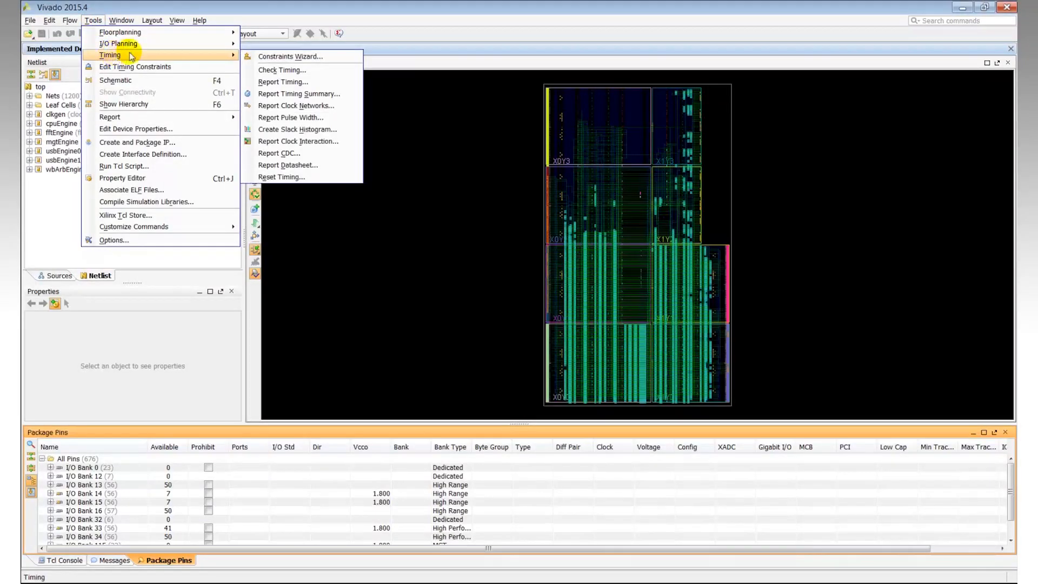
left_click(328, 96)
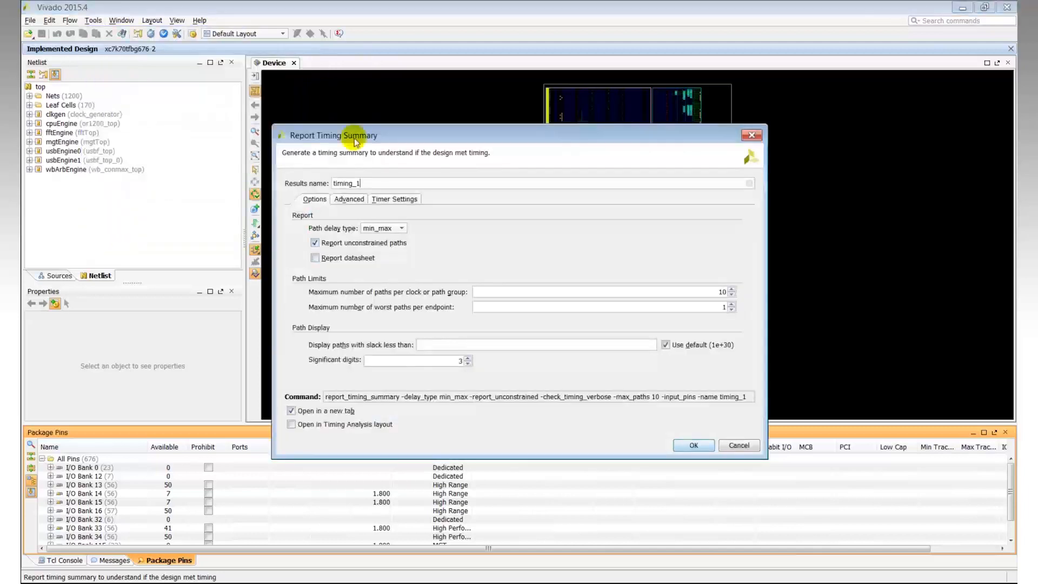
left_click(694, 507)
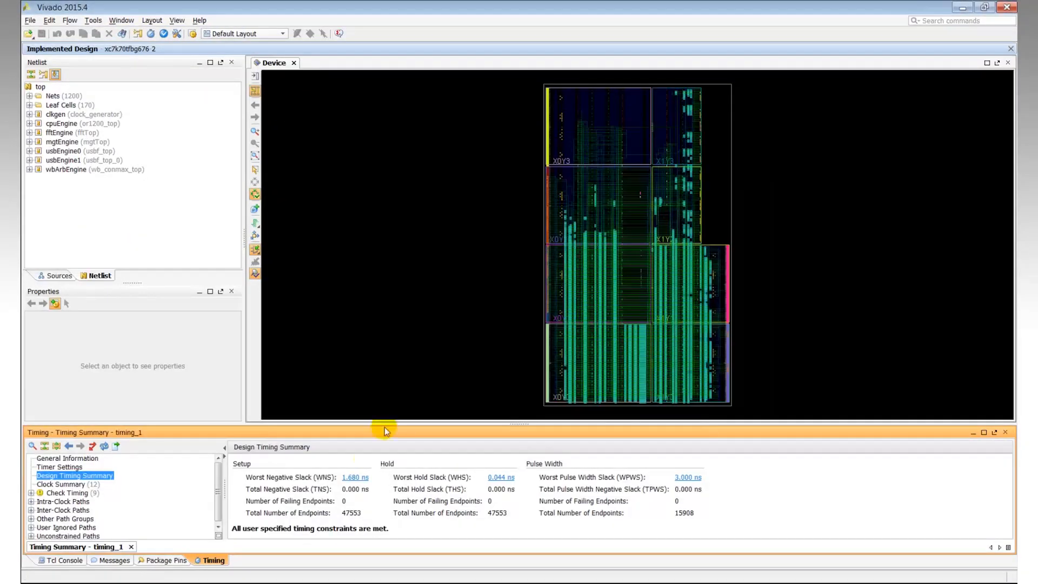
left_click(356, 477)
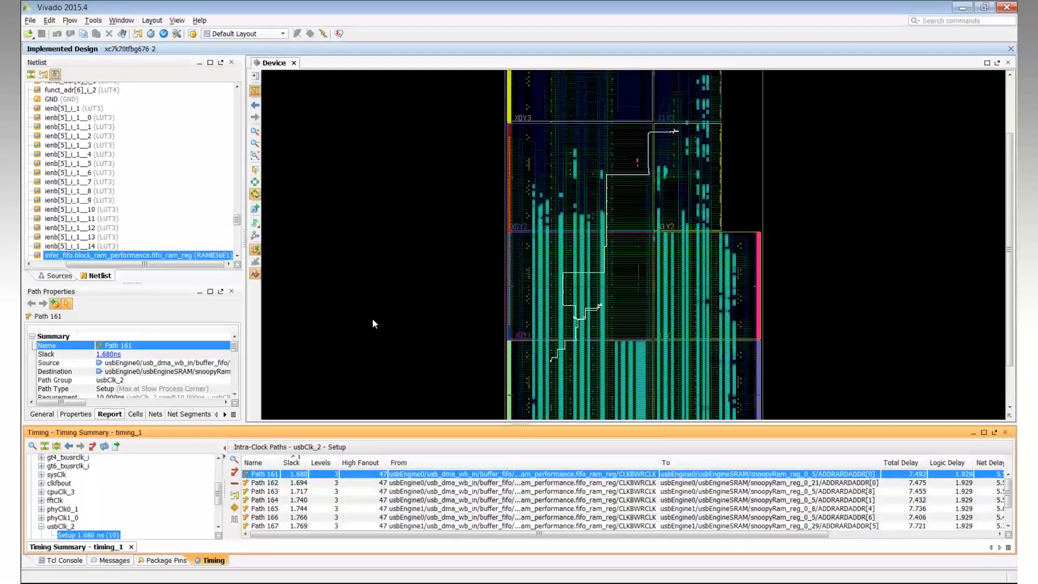
Open the post_route.dcp checkpoint, closing the currently open design
left_click(30, 22)
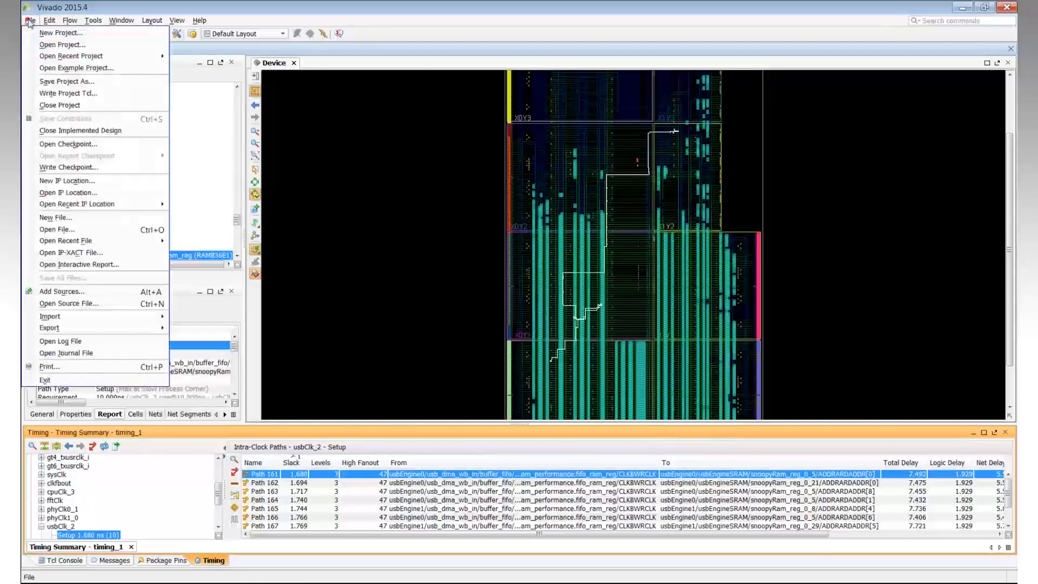
left_click(65, 144)
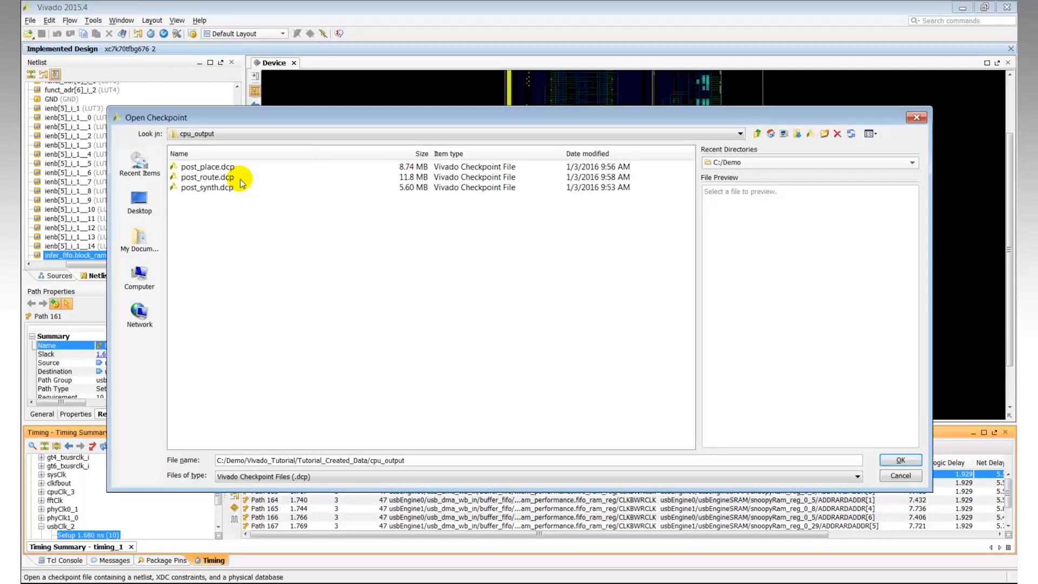
double_click(211, 179)
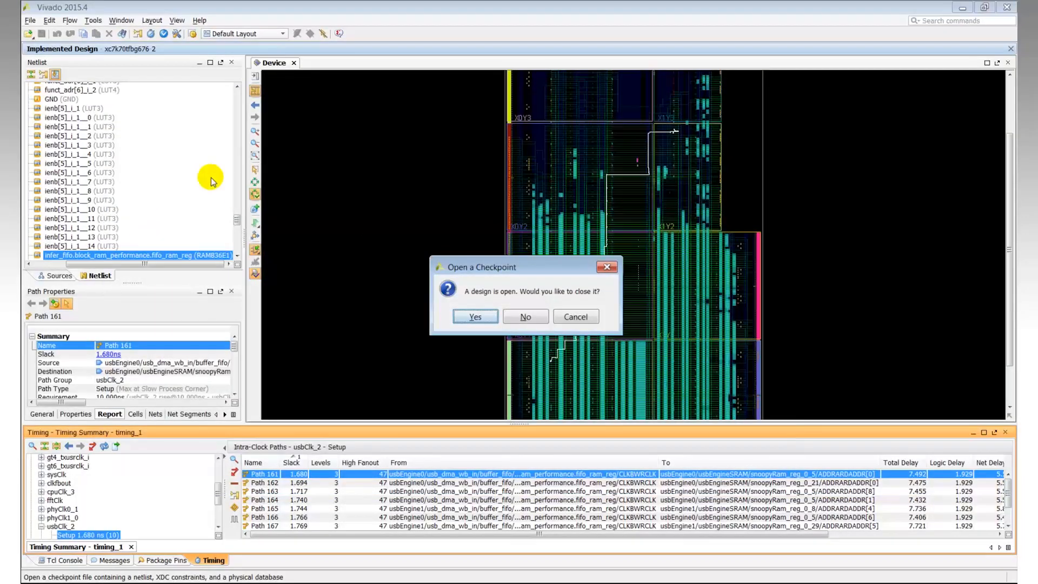
left_click(475, 316)
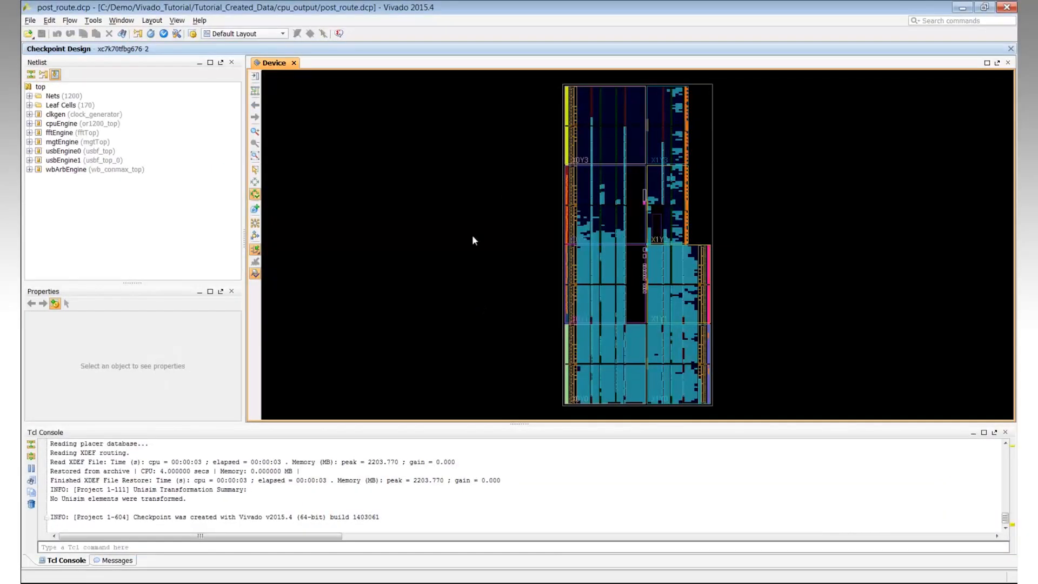
left_click(93, 20)
mouse_move(126, 59)
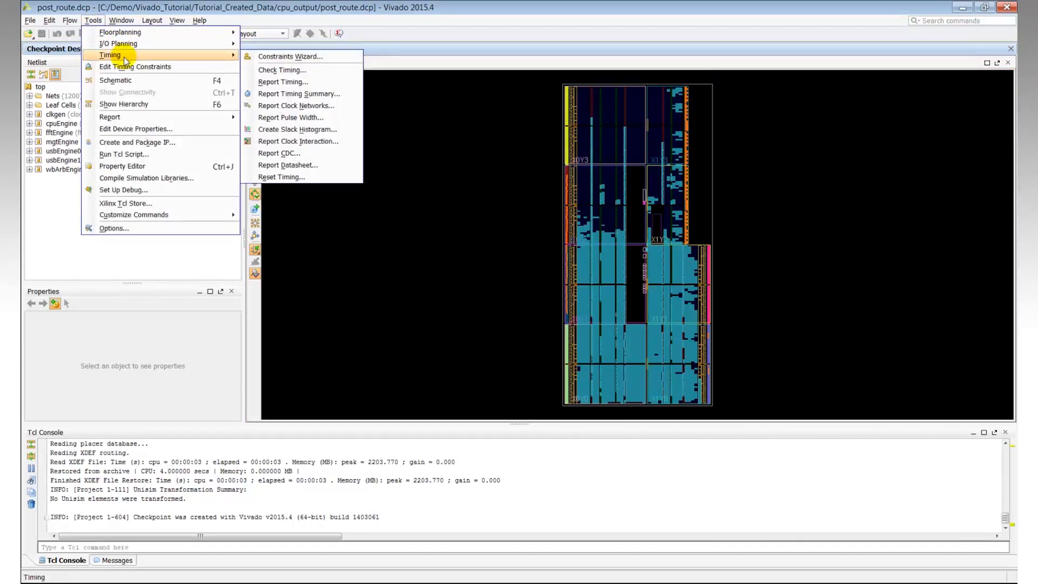
left_click(347, 221)
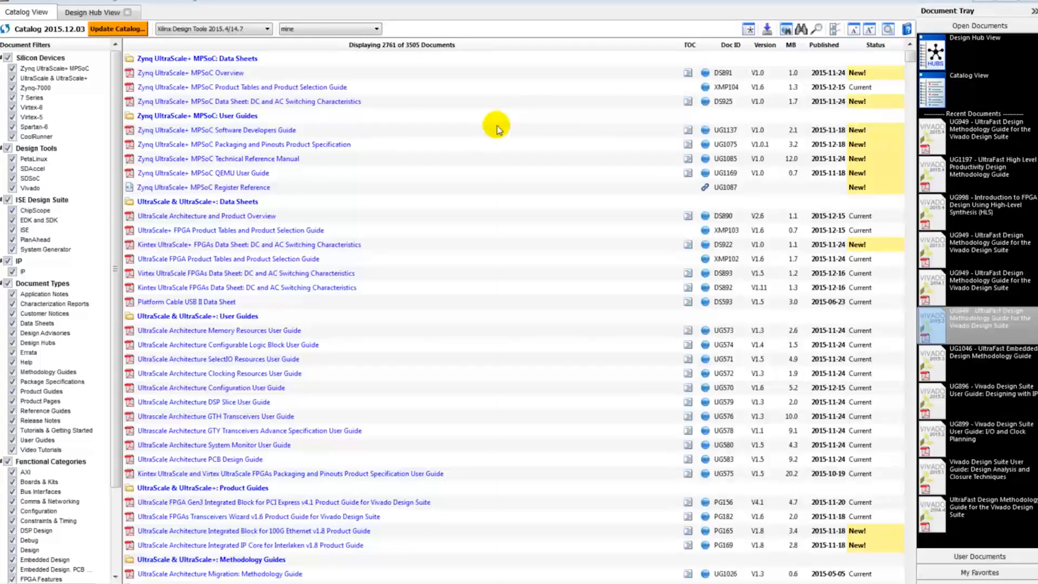
In Documentation Navigator, switch to the Design Hub view and open the Design Flows Overview
left_click(99, 12)
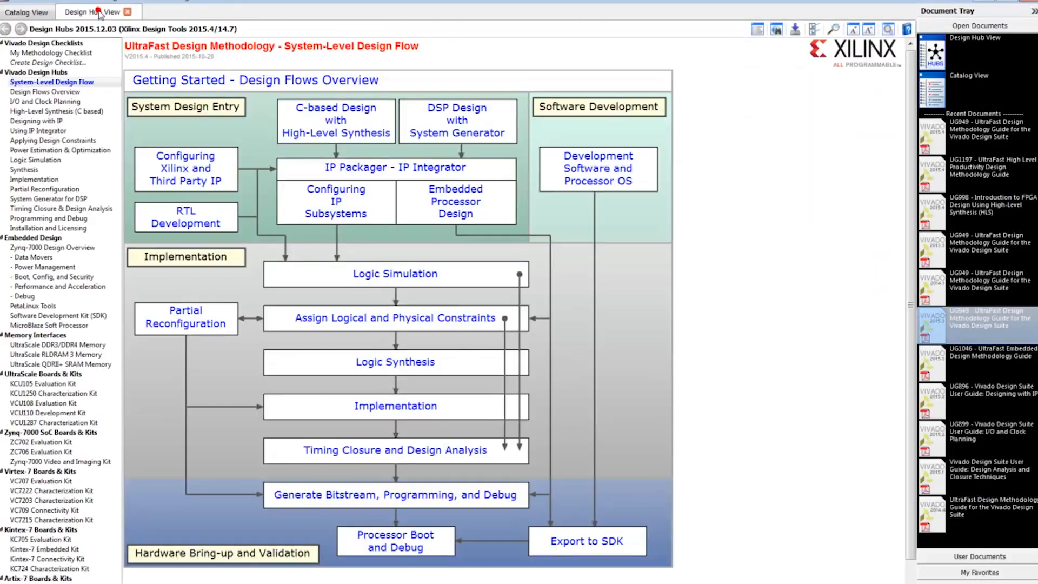
left_click(48, 92)
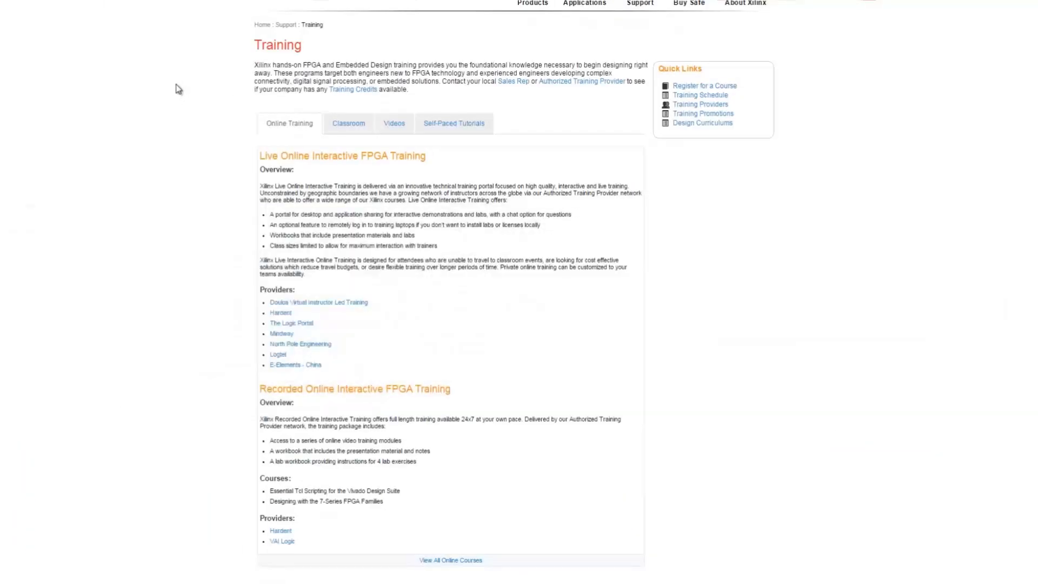
Browse the Classroom and Videos tabs on the Xilinx Training web page
left_click(336, 128)
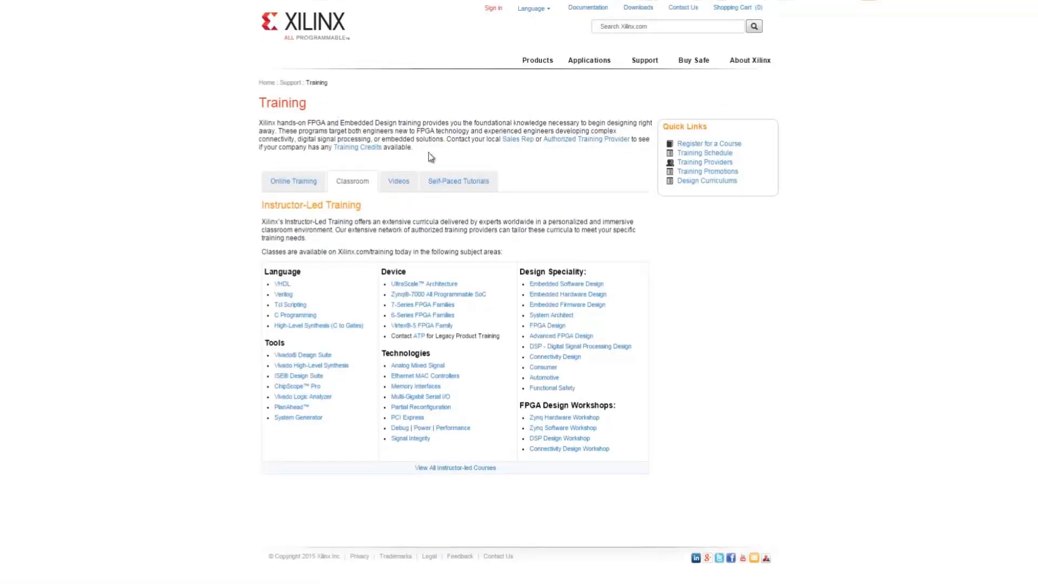
left_click(402, 184)
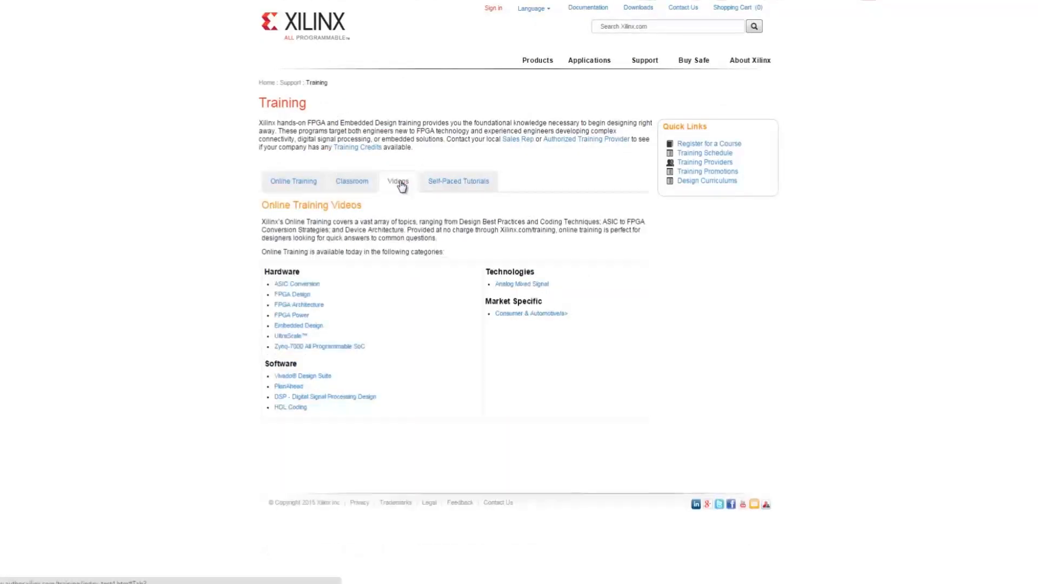